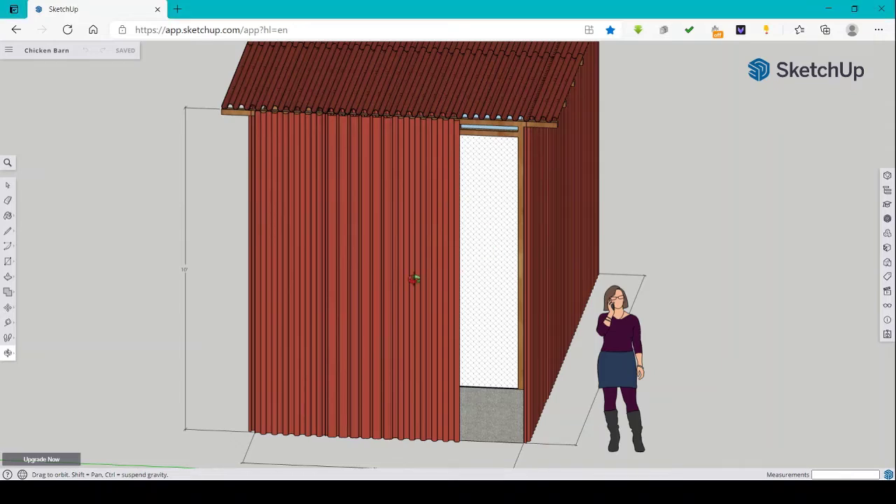
Examine the chicken barn's exterior from the front, side and rear, including its overall height, width and length dimensions
{"action": "scroll", "coordinate": [414, 291], "scroll_direction": "down", "scroll_amount": 1}
{"action": "scroll", "coordinate": [412, 294], "scroll_direction": "down", "scroll_amount": 3}
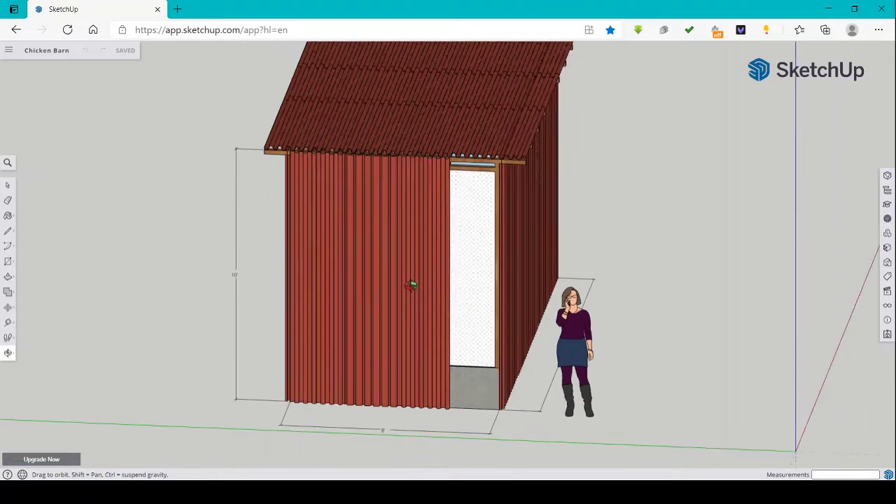
{"action": "left_click_drag", "start_coordinate": [457, 333], "coordinate": [239, 227]}
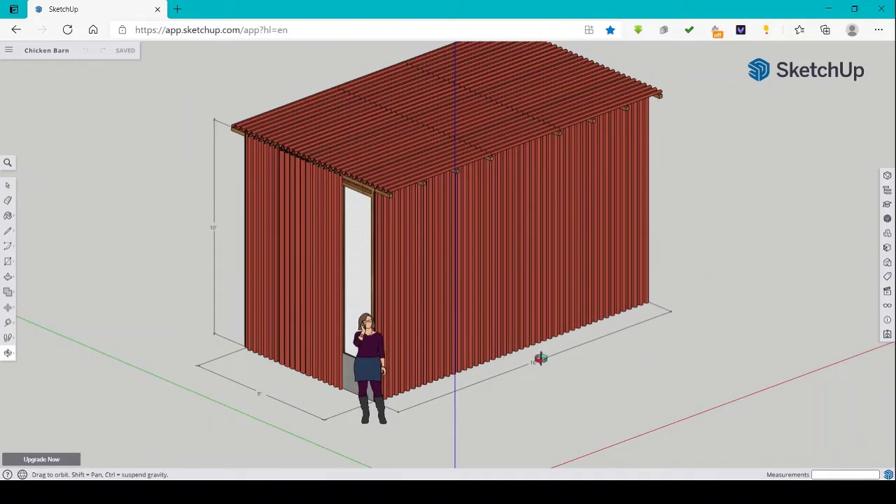
{"action": "left_click_drag", "start_coordinate": [565, 388], "coordinate": [667, 369]}
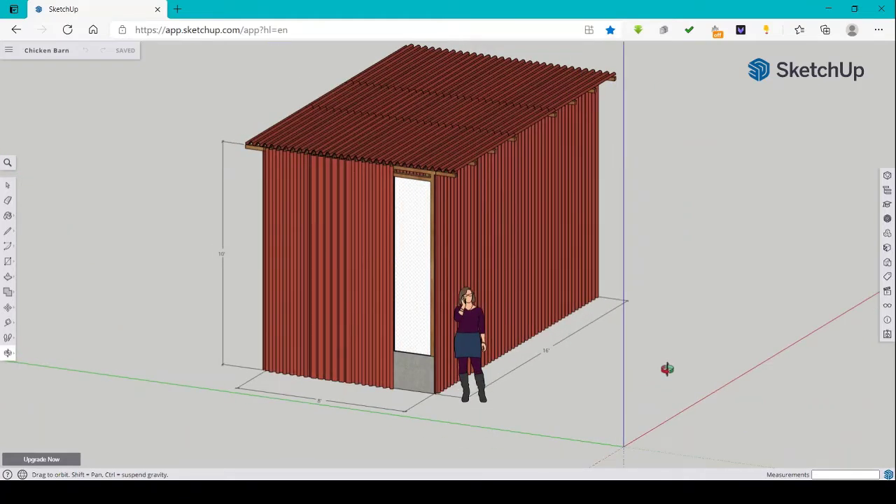
{"action": "left_click_drag", "start_coordinate": [667, 368], "coordinate": [353, 287]}
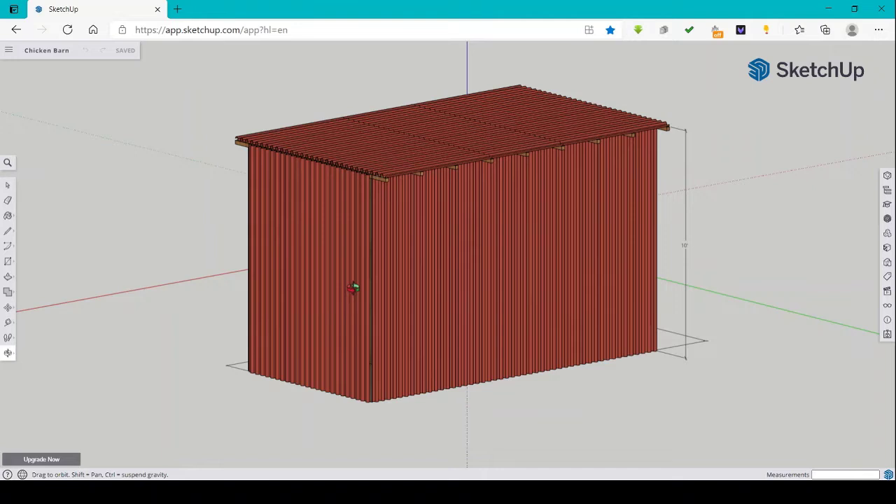
{"action": "left_click_drag", "start_coordinate": [353, 287], "coordinate": [642, 304]}
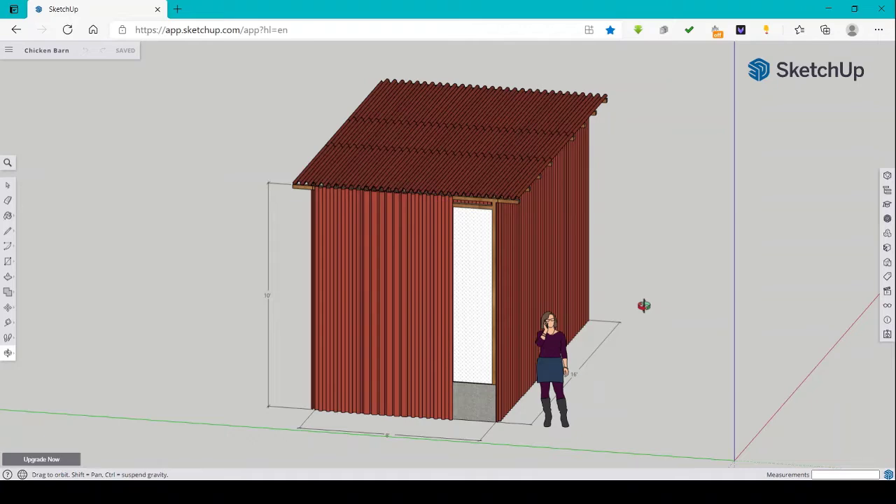
{"action": "left_click_drag", "start_coordinate": [643, 305], "coordinate": [370, 222]}
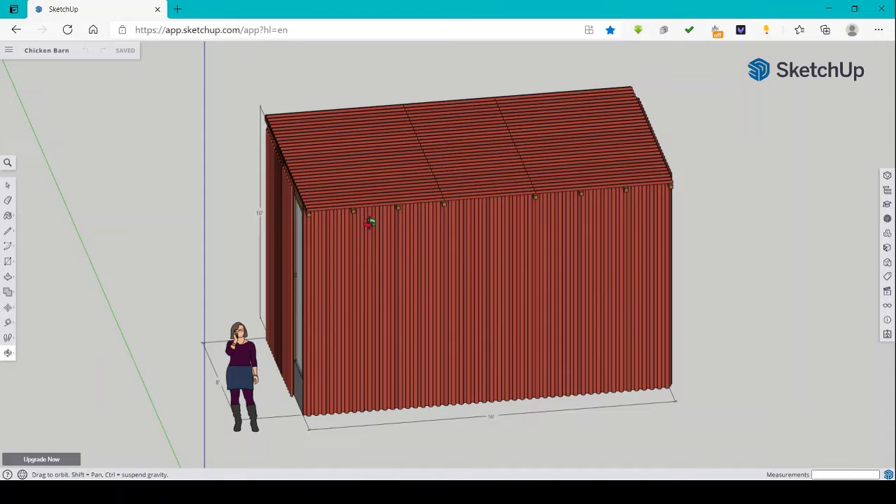
Inspect the barn's front opening up close, including the wire mesh, timber framing, concrete base and protruding roof timbers
{"action": "scroll", "coordinate": [484, 166], "scroll_direction": "up", "scroll_amount": 5}
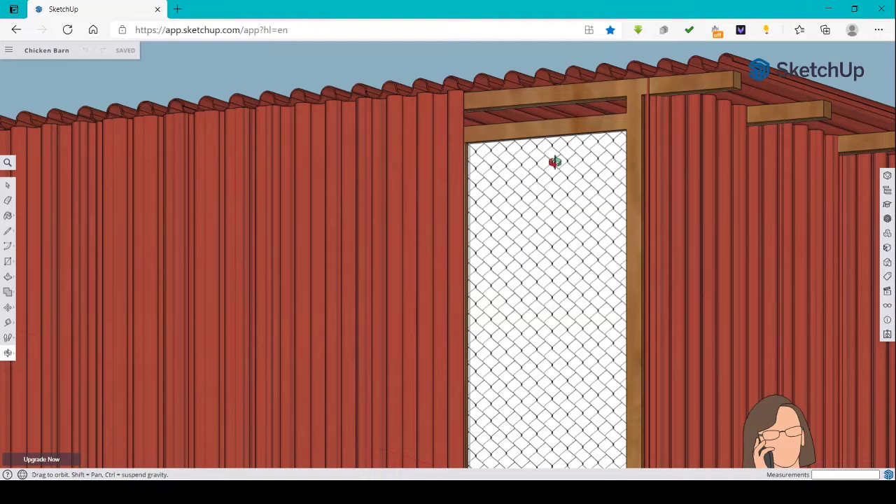
{"action": "left_click_drag", "start_coordinate": [554, 162], "coordinate": [577, 276]}
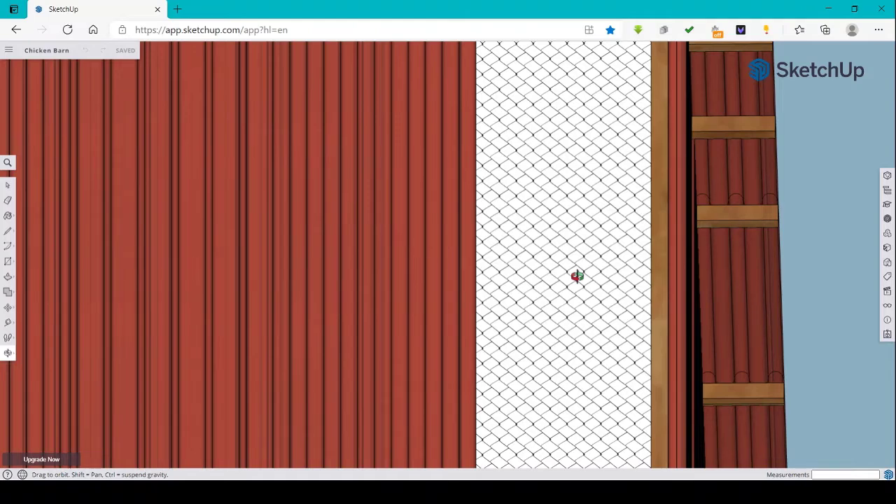
{"action": "scroll", "coordinate": [515, 439], "scroll_direction": "down", "scroll_amount": 10}
{"action": "scroll", "coordinate": [516, 439], "scroll_direction": "up", "scroll_amount": 5}
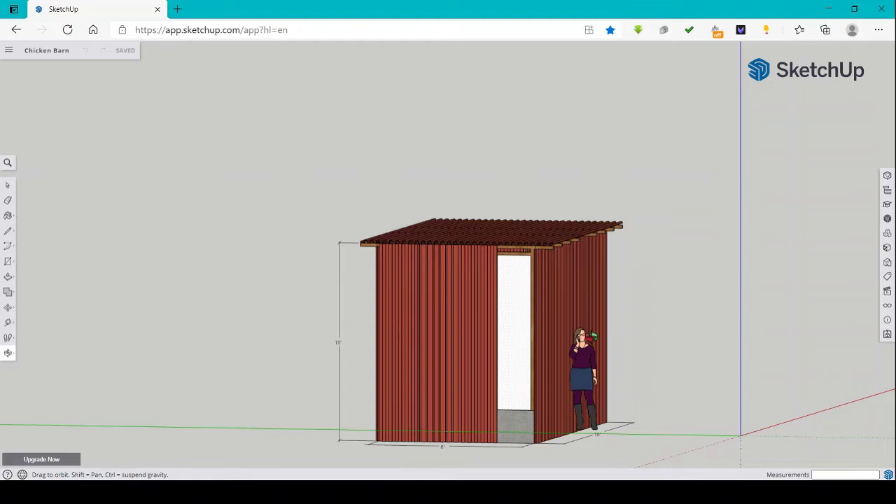
{"action": "scroll", "coordinate": [529, 439], "scroll_direction": "up", "scroll_amount": 5}
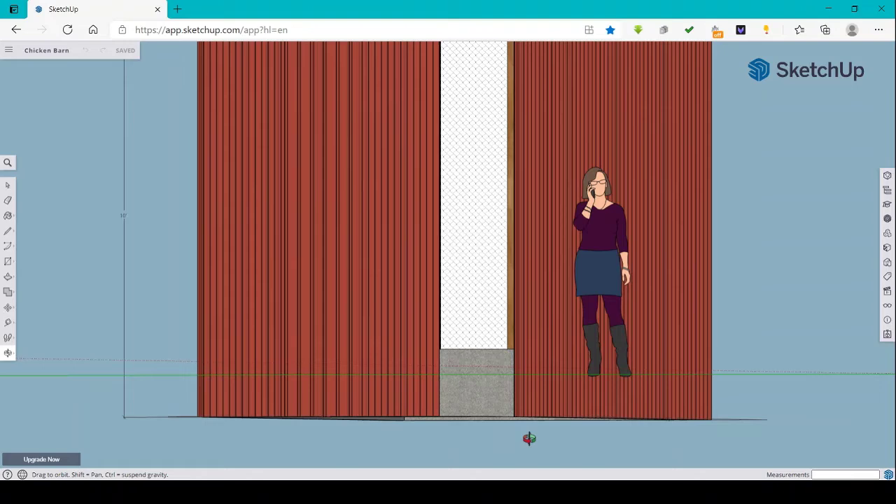
{"action": "left_click_drag", "start_coordinate": [529, 439], "coordinate": [117, 278]}
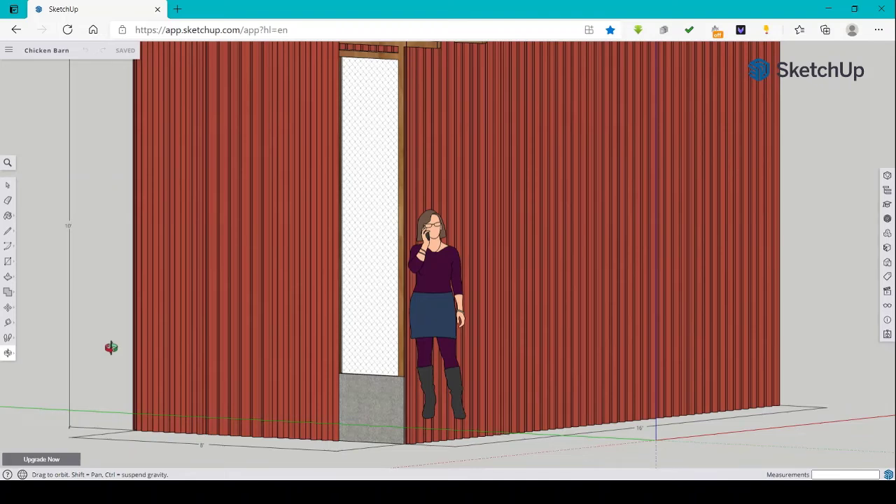
{"action": "left_click_drag", "start_coordinate": [111, 348], "coordinate": [472, 387]}
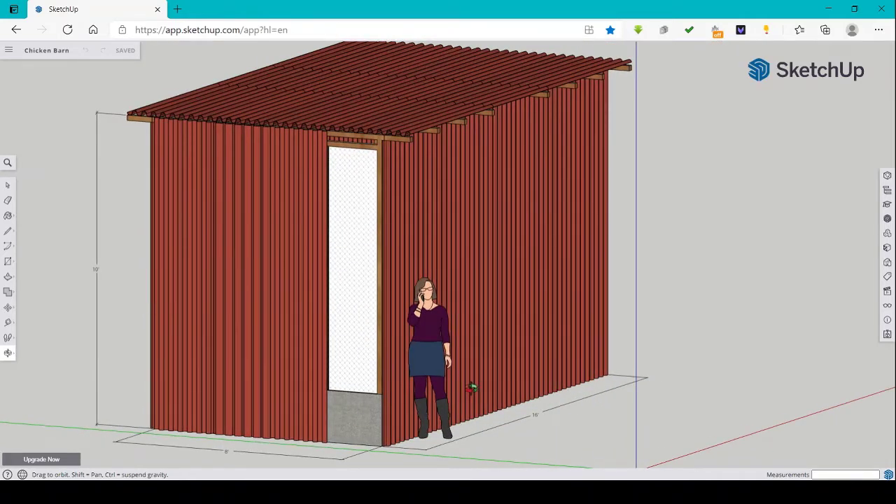
{"action": "left_click_drag", "start_coordinate": [473, 387], "coordinate": [390, 295]}
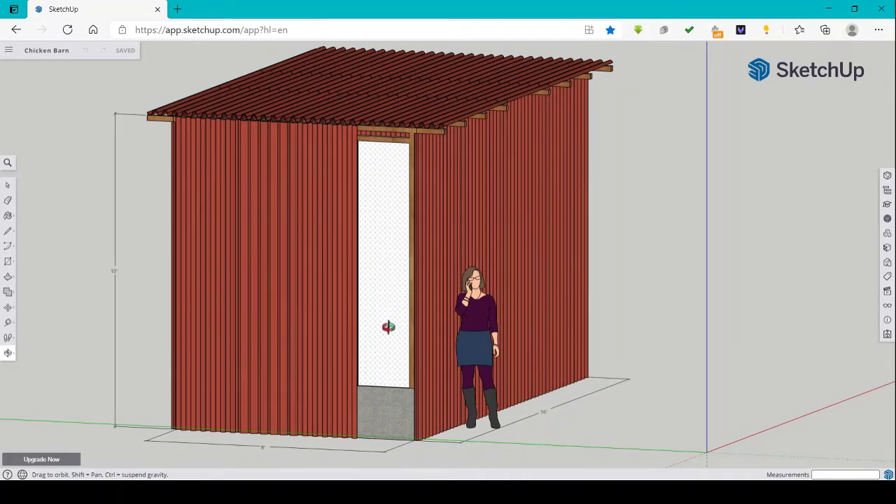
{"action": "scroll", "coordinate": [483, 312], "scroll_direction": "down", "scroll_amount": 3}
{"action": "mouse_move", "coordinate": [581, 298]}
{"action": "left_mouse_down"}
{"action": "mouse_move", "coordinate": [597, 306]}
{"action": "mouse_move", "coordinate": [585, 315]}
{"action": "left_mouse_up"}
{"action": "left_click_drag", "start_coordinate": [296, 331], "coordinate": [252, 354]}
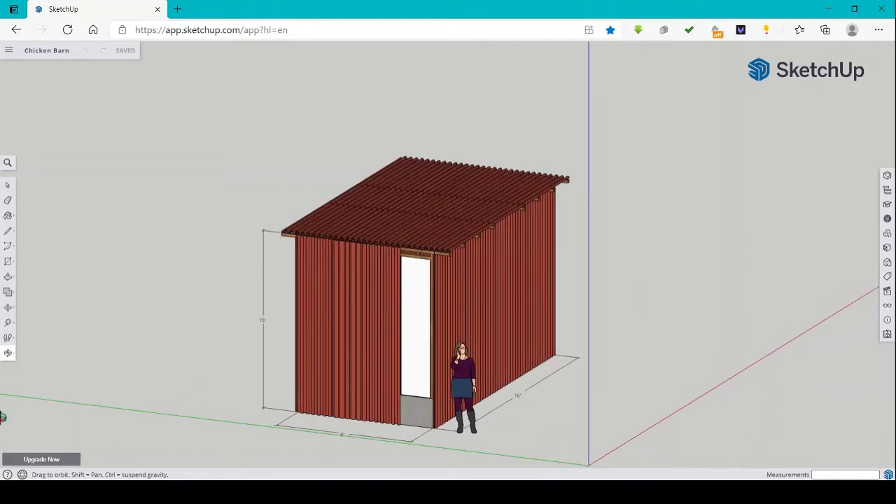
Place a section plane parallel to the front wall at the third roof timber from the front, cutting across the barn
{"action": "left_click", "coordinate": [9, 295]}
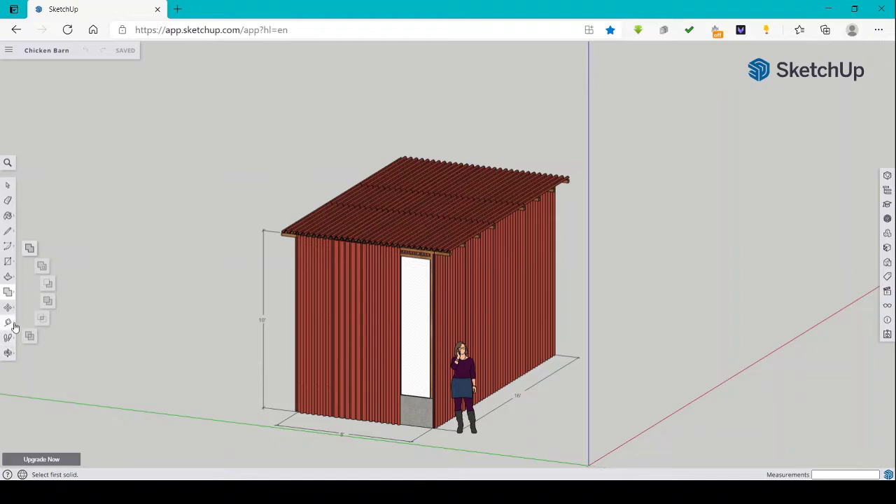
{"action": "left_click", "coordinate": [8, 323]}
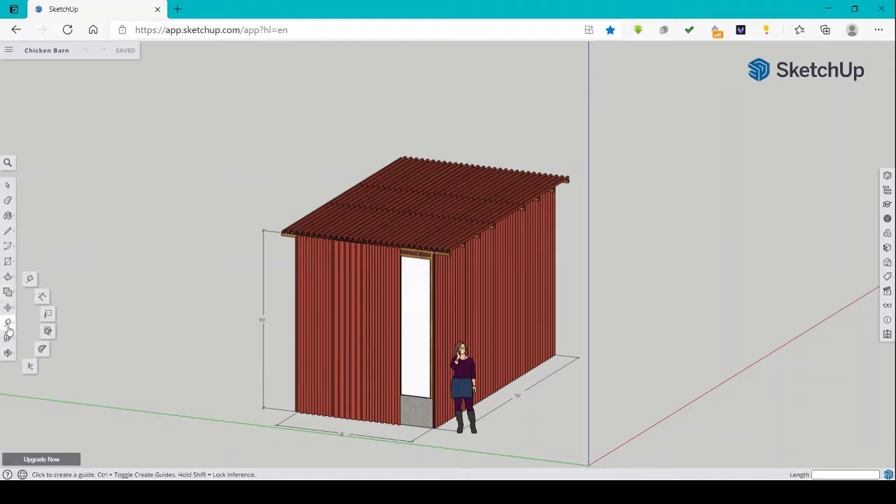
{"action": "left_click", "coordinate": [47, 332]}
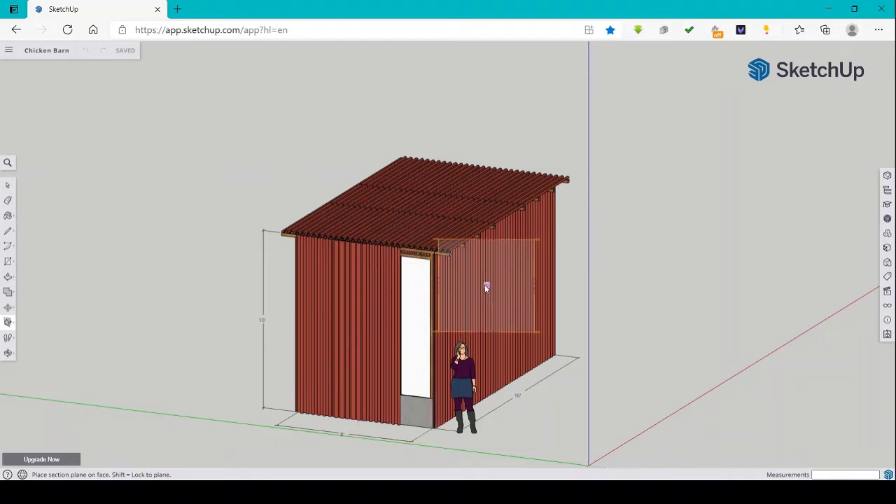
{"action": "scroll", "coordinate": [484, 284], "scroll_direction": "up", "scroll_amount": 5}
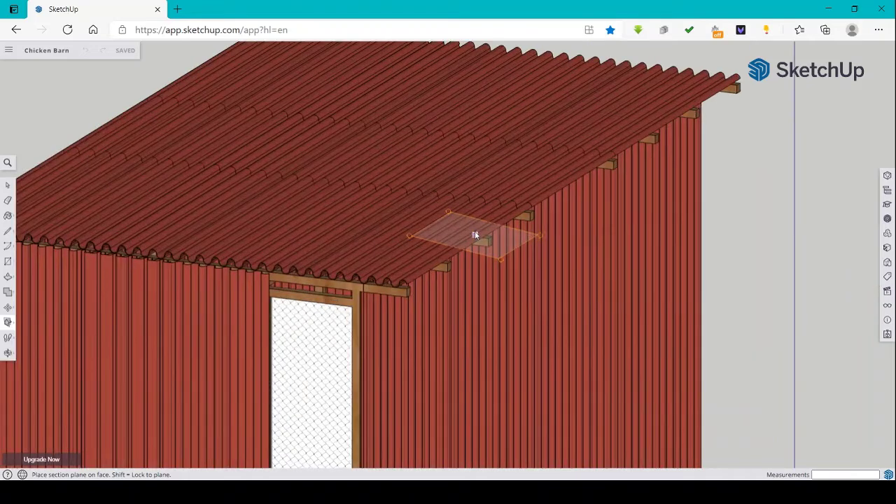
{"action": "scroll", "coordinate": [474, 233], "scroll_direction": "up", "scroll_amount": 2}
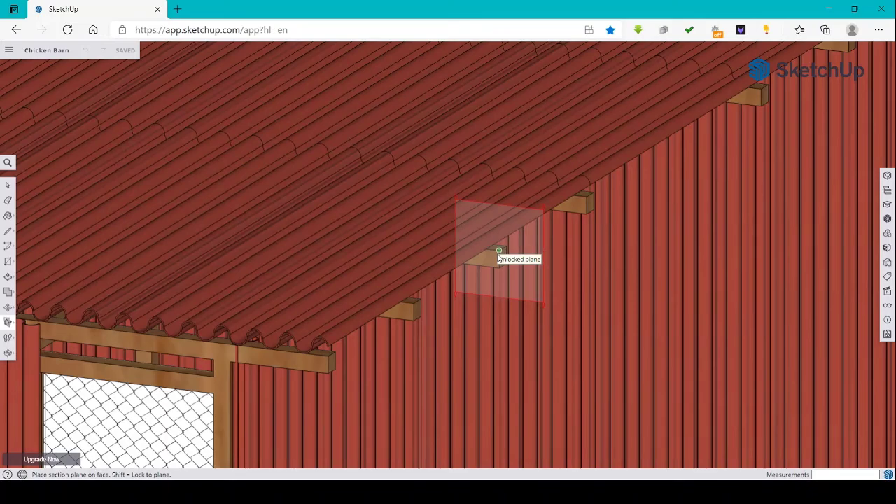
{"action": "left_click", "coordinate": [498, 257]}
{"action": "key", "text": "t"}
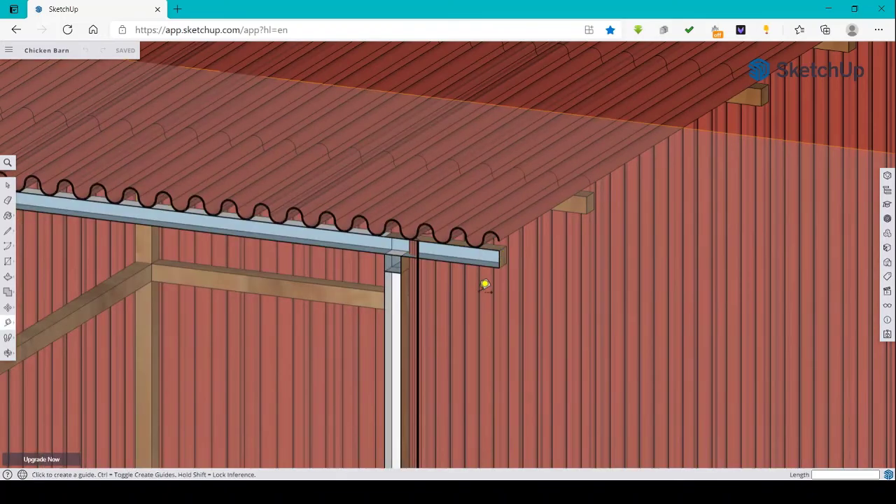
Examine the sectioned barn's roof edge, interior floor and surrounding concrete foundation
{"action": "scroll", "coordinate": [485, 284], "scroll_direction": "down", "scroll_amount": 5}
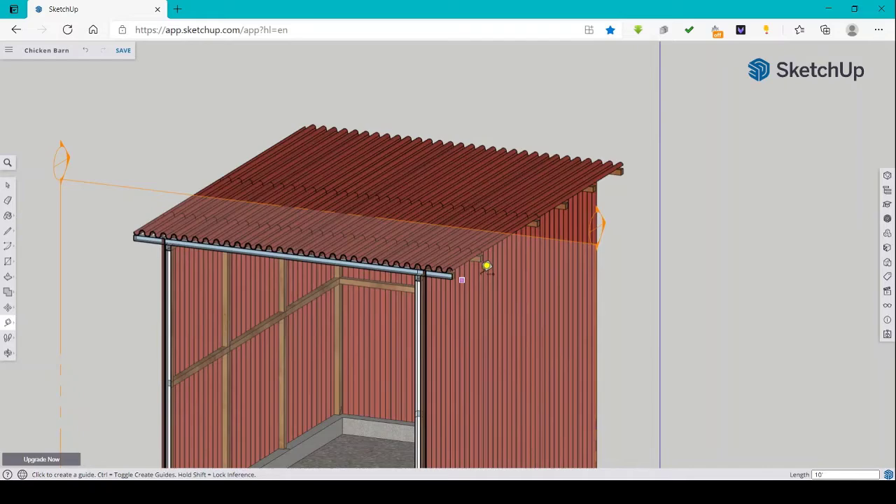
{"action": "scroll", "coordinate": [487, 266], "scroll_direction": "down", "scroll_amount": 3}
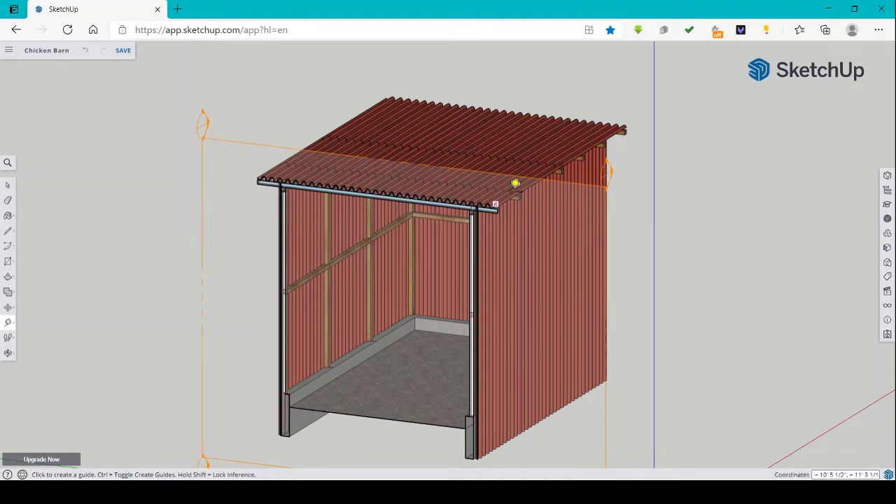
{"action": "scroll", "coordinate": [494, 204], "scroll_direction": "up", "scroll_amount": 2}
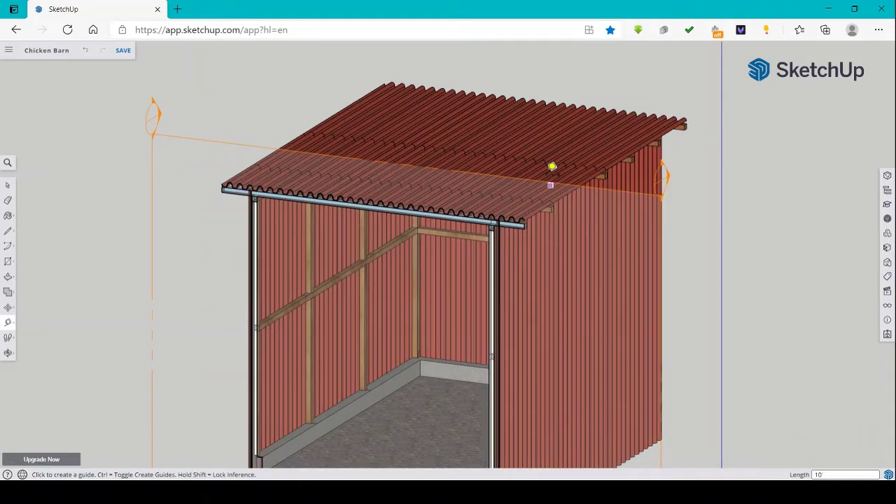
{"action": "scroll", "coordinate": [552, 166], "scroll_direction": "down", "scroll_amount": 2}
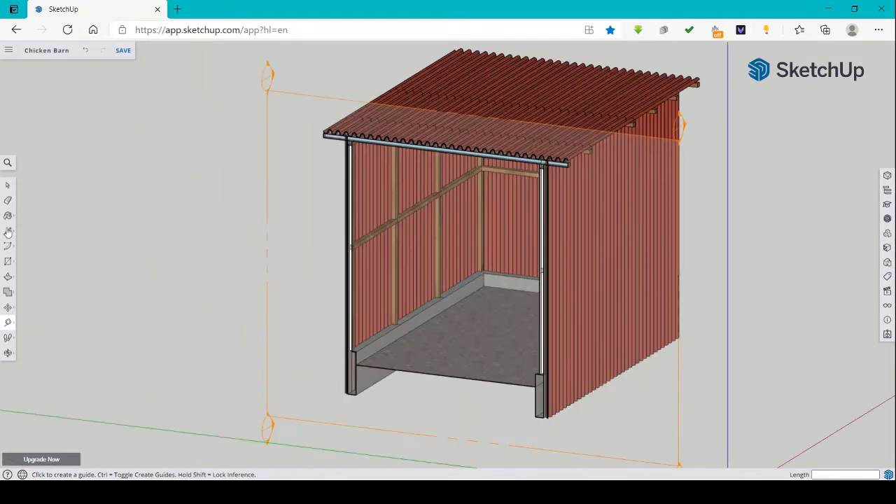
{"action": "left_click", "coordinate": [8, 186]}
{"action": "scroll", "coordinate": [338, 398], "scroll_direction": "up", "scroll_amount": 4}
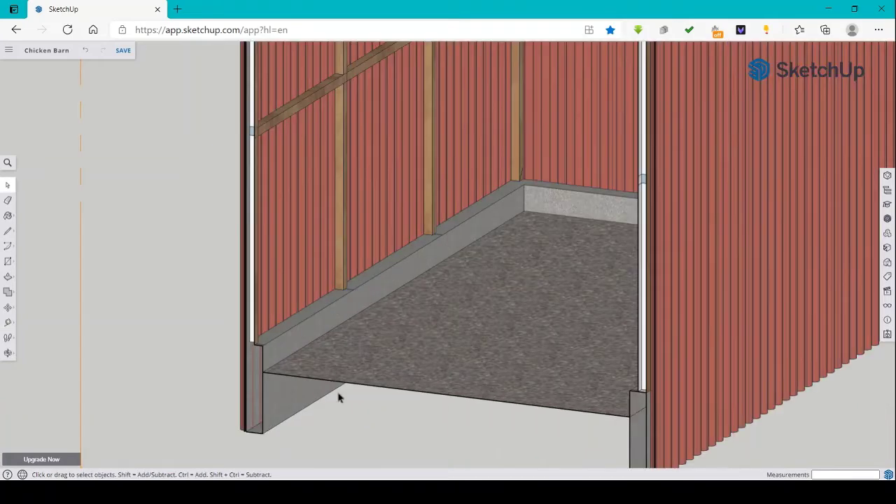
{"action": "scroll", "coordinate": [338, 398], "scroll_direction": "up", "scroll_amount": 2}
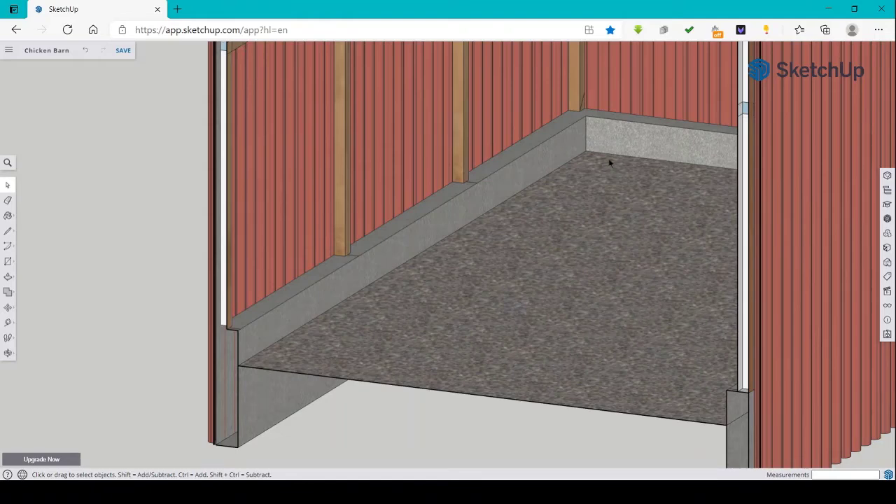
{"action": "scroll", "coordinate": [415, 338], "scroll_direction": "down", "scroll_amount": 5}
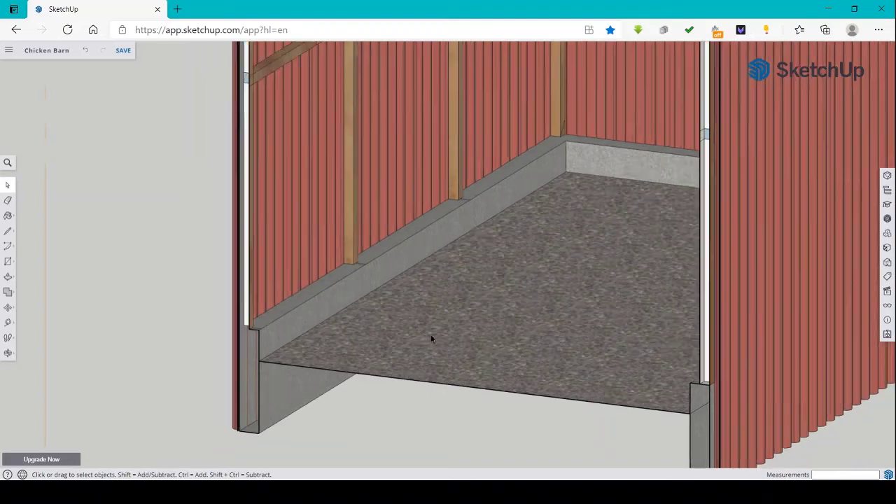
Inspect the interior wall framing, including the vertical posts, the horizontal rail and where the posts meet the concrete foundation
{"action": "middle_click_drag", "start_coordinate": [458, 285], "coordinate": [461, 137]}
{"action": "scroll", "coordinate": [461, 137], "scroll_direction": "up", "scroll_amount": 3}
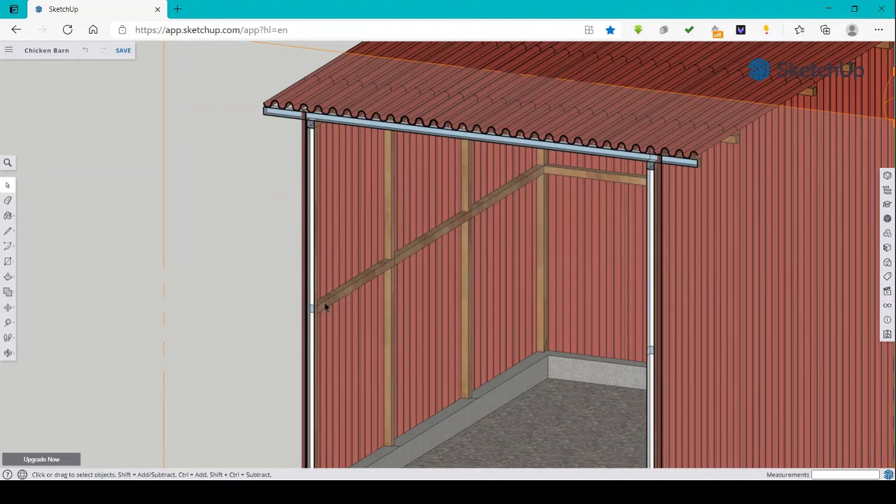
{"action": "scroll", "coordinate": [331, 302], "scroll_direction": "up", "scroll_amount": 3}
{"action": "scroll", "coordinate": [329, 302], "scroll_direction": "up", "scroll_amount": 2}
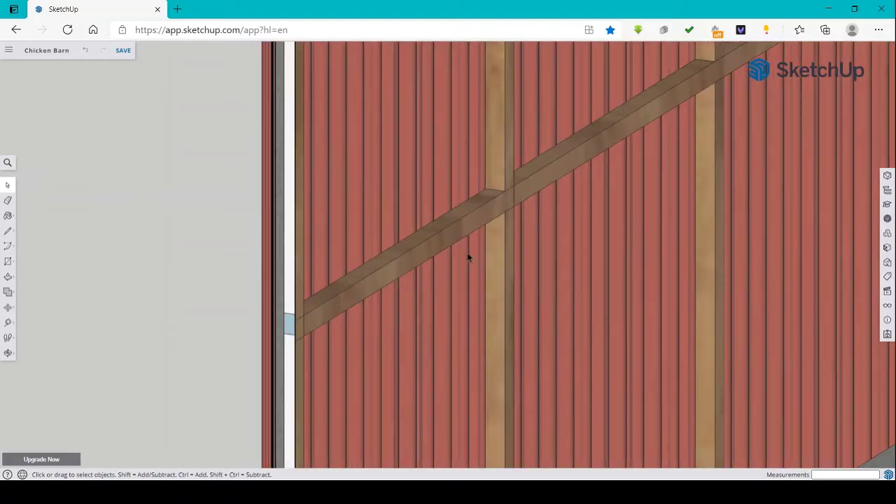
{"action": "scroll", "coordinate": [503, 208], "scroll_direction": "down", "scroll_amount": 1}
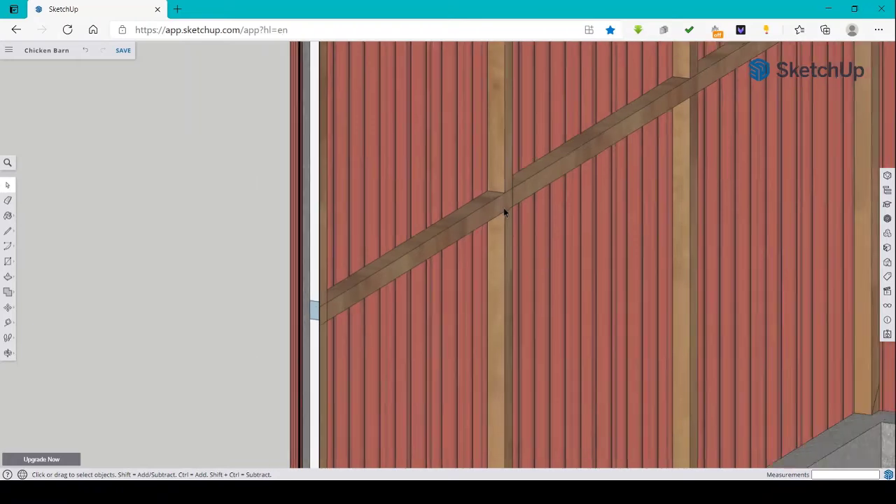
{"action": "scroll", "coordinate": [503, 207], "scroll_direction": "down", "scroll_amount": 3}
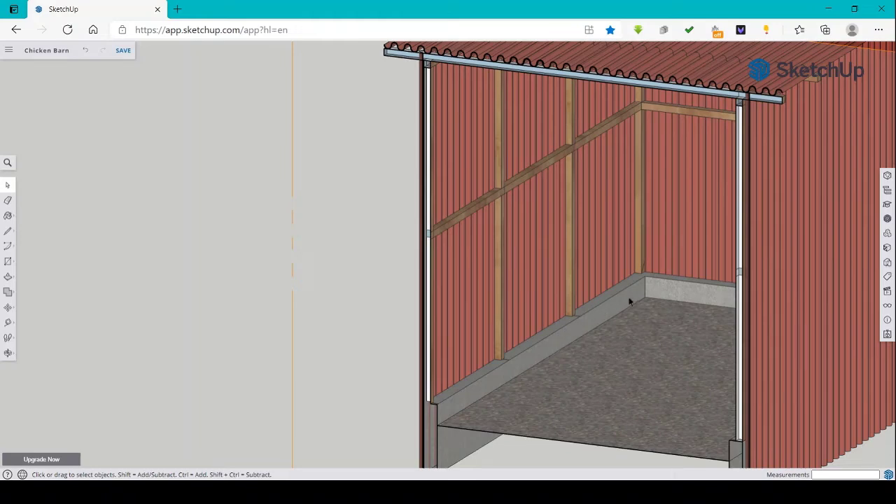
{"action": "scroll", "coordinate": [643, 294], "scroll_direction": "down", "scroll_amount": 6}
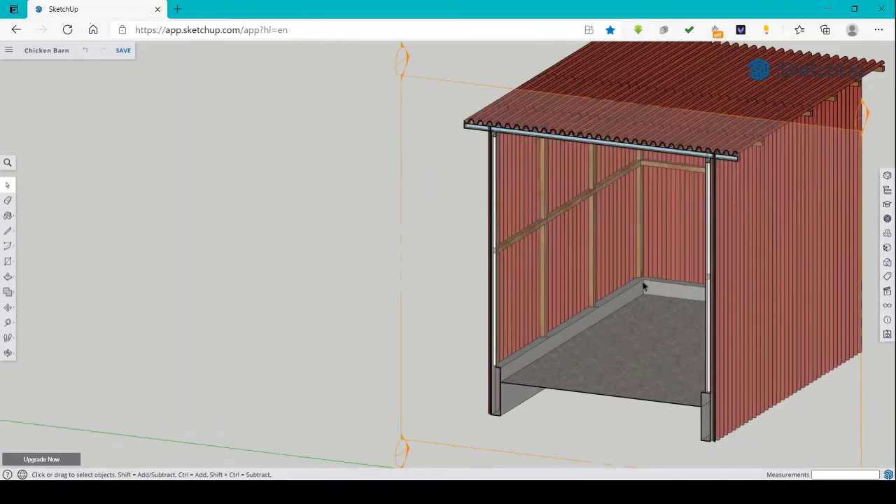
{"action": "scroll", "coordinate": [699, 380], "scroll_direction": "up", "scroll_amount": 5}
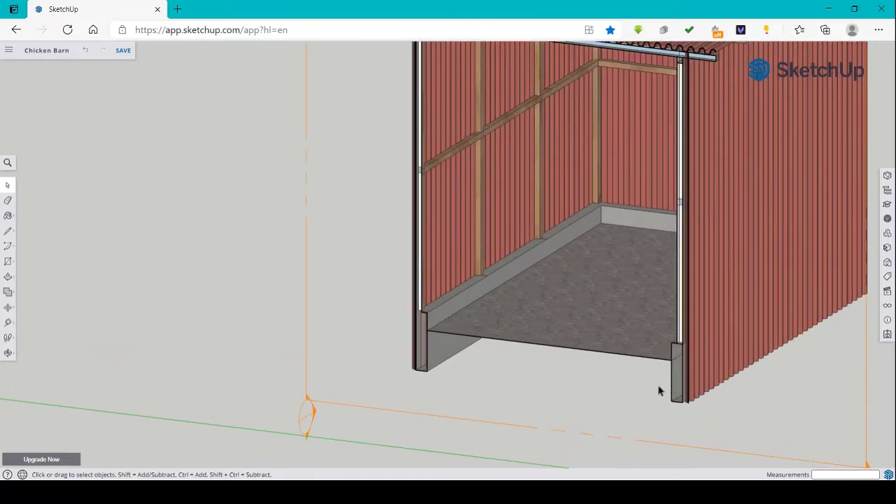
{"action": "scroll", "coordinate": [443, 316], "scroll_direction": "up", "scroll_amount": 5}
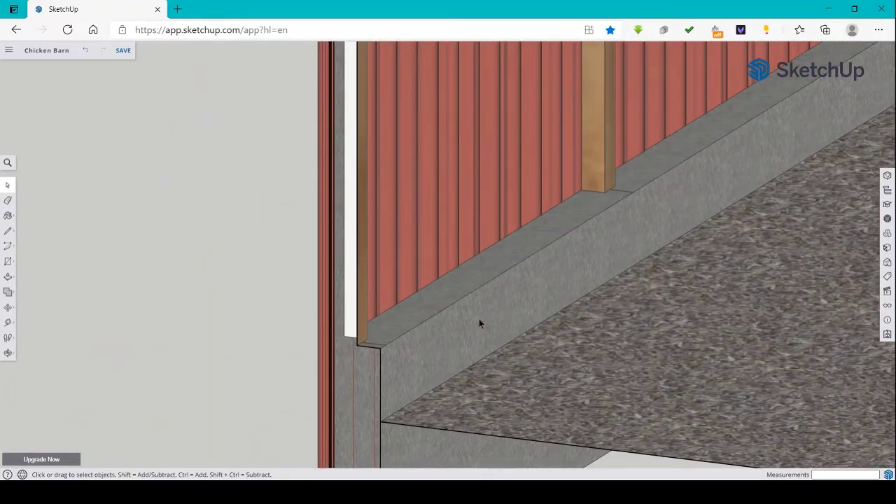
{"action": "scroll", "coordinate": [479, 320], "scroll_direction": "down", "scroll_amount": 3}
{"action": "scroll", "coordinate": [479, 320], "scroll_direction": "down", "scroll_amount": 10}
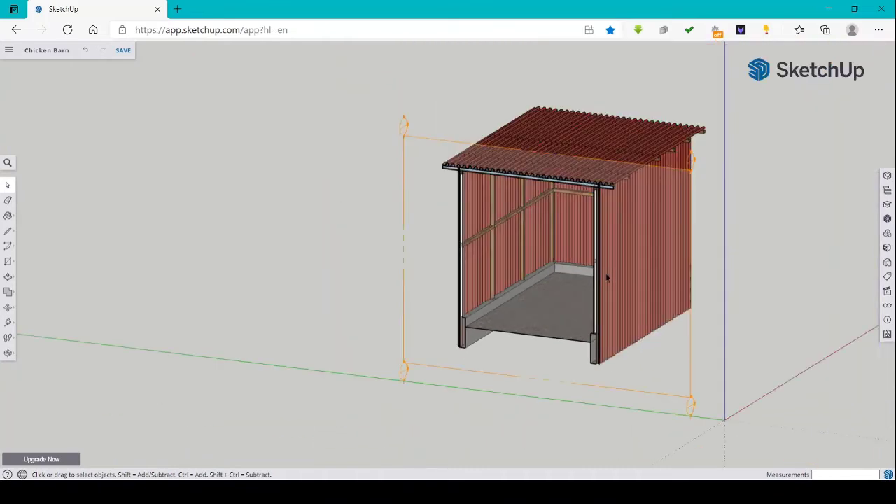
Select the section plane cutting across the barn and undo it to restore the uncut model
{"action": "scroll", "coordinate": [592, 317], "scroll_direction": "up", "scroll_amount": 4}
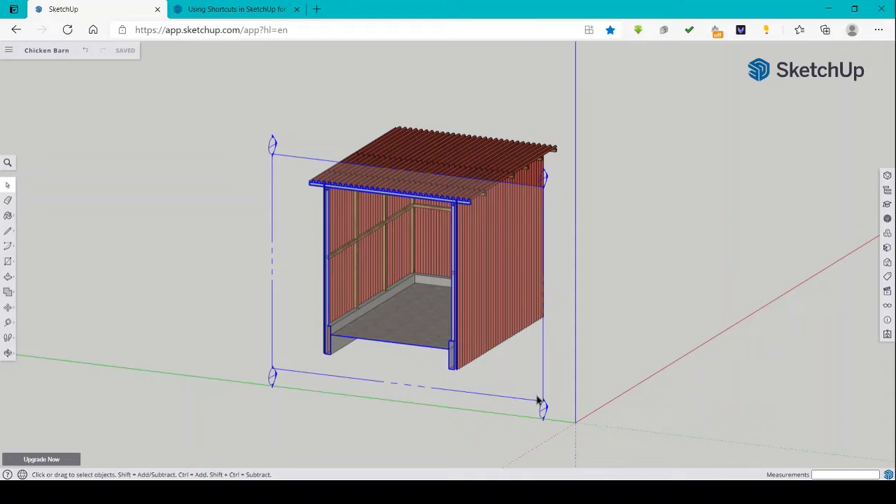
{"action": "key", "text": "Escape"}
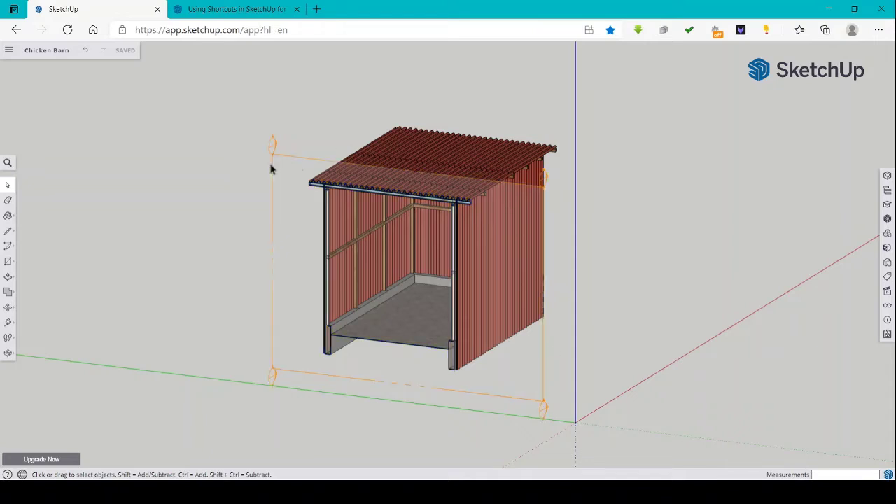
{"action": "left_click", "coordinate": [280, 161]}
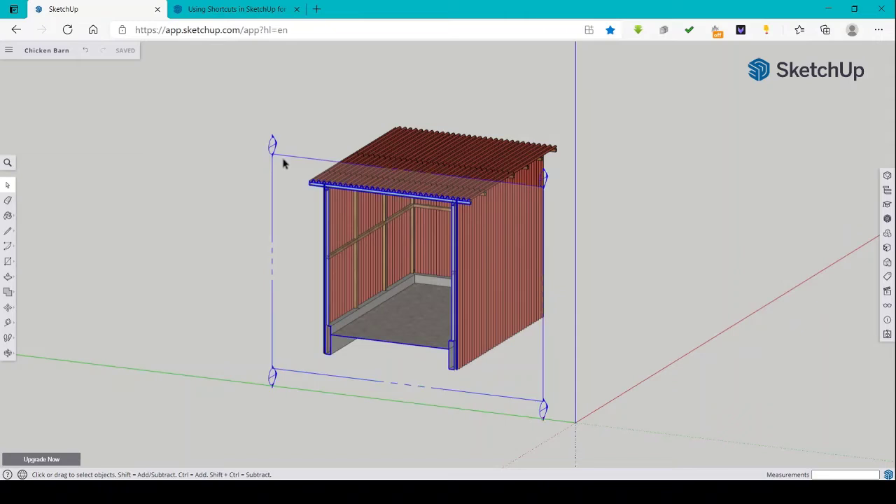
{"action": "key", "text": "ctrl+z"}
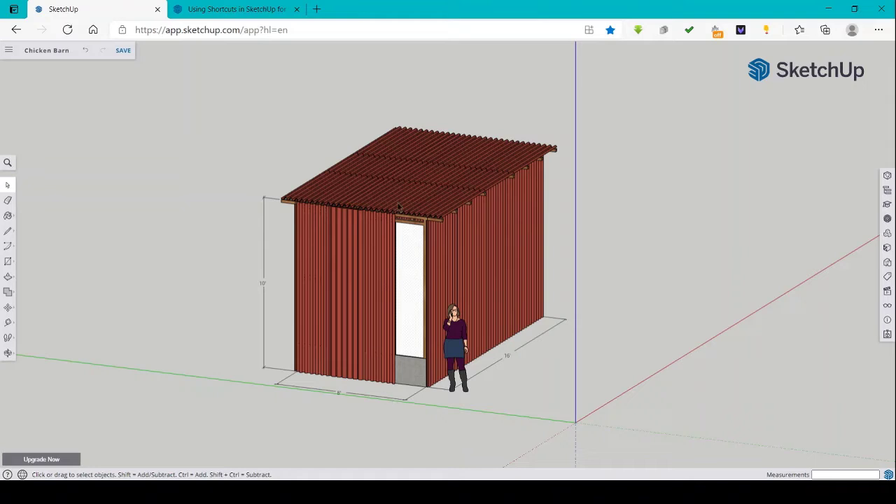
Inspect the barn's front roof edge, wire-mesh opening and concrete base up close
{"action": "scroll", "coordinate": [385, 235], "scroll_direction": "up", "scroll_amount": 3}
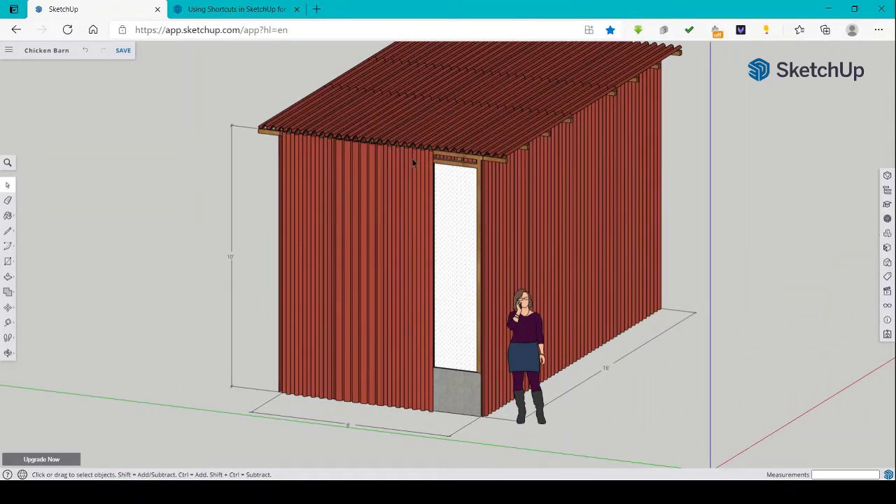
{"action": "scroll", "coordinate": [402, 132], "scroll_direction": "up", "scroll_amount": 3}
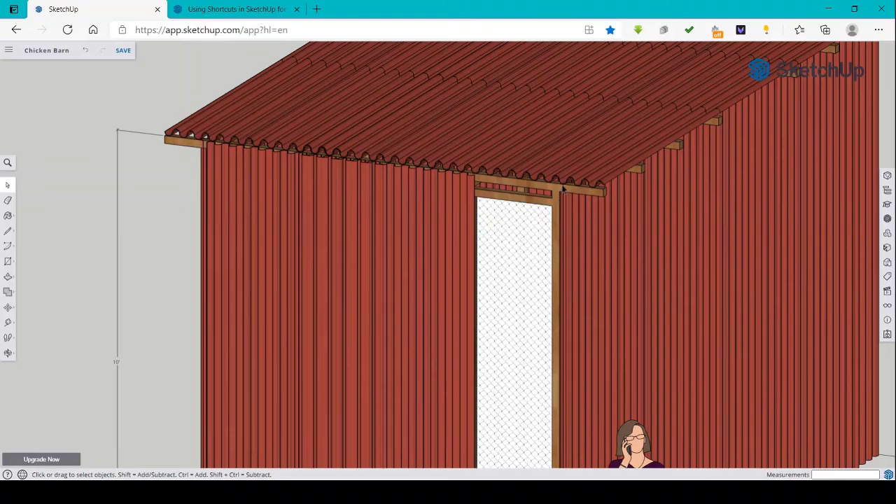
{"action": "scroll", "coordinate": [559, 191], "scroll_direction": "down", "scroll_amount": 6}
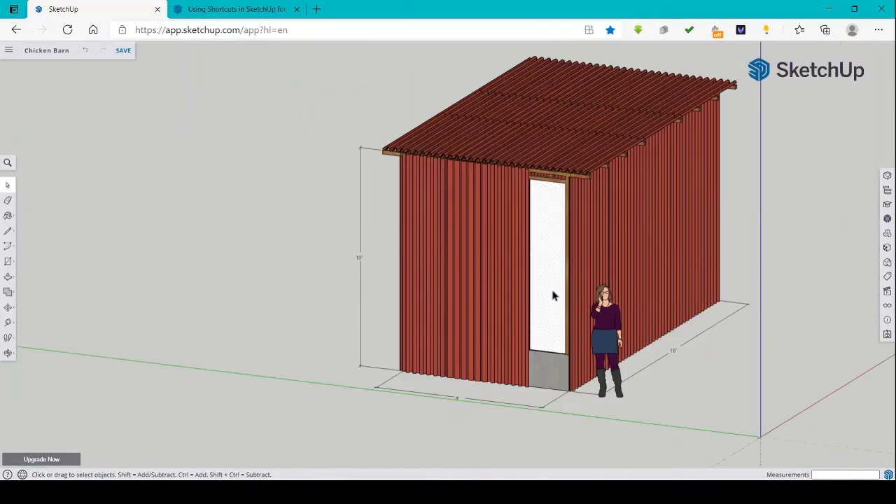
{"action": "scroll", "coordinate": [553, 295], "scroll_direction": "up", "scroll_amount": 3}
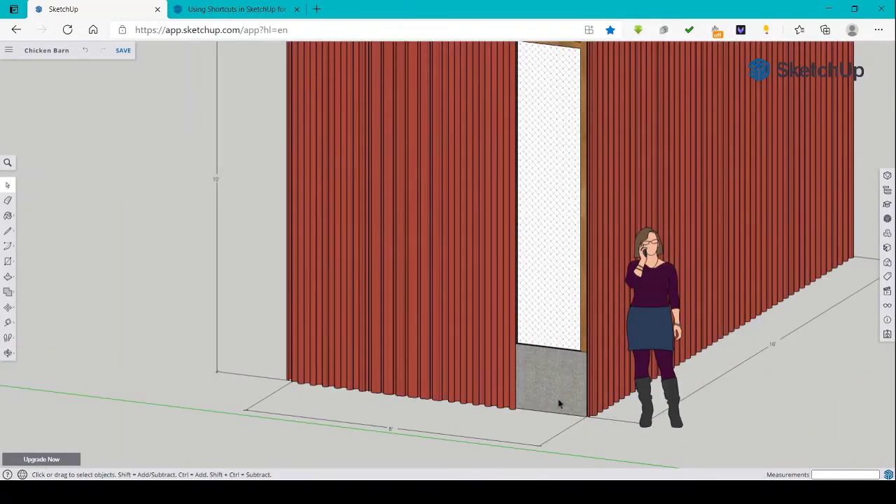
{"action": "scroll", "coordinate": [579, 405], "scroll_direction": "up", "scroll_amount": 1}
{"action": "scroll", "coordinate": [580, 405], "scroll_direction": "up", "scroll_amount": 3}
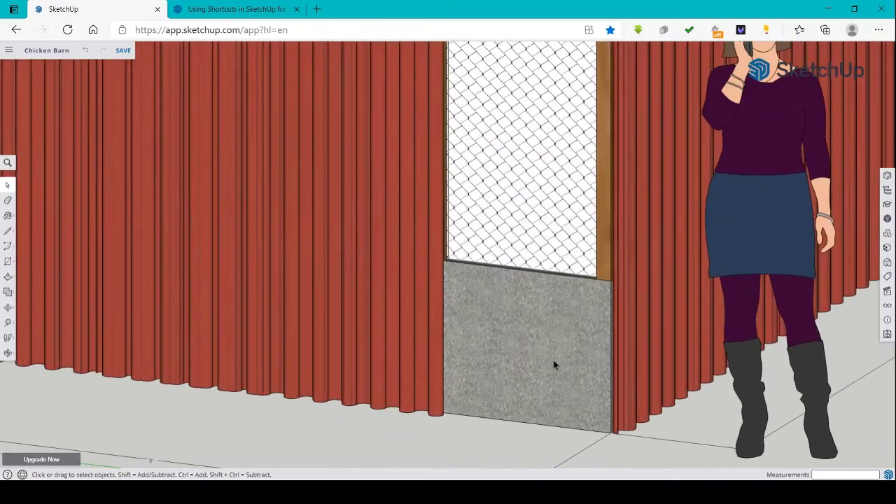
{"action": "scroll", "coordinate": [556, 363], "scroll_direction": "down", "scroll_amount": 6}
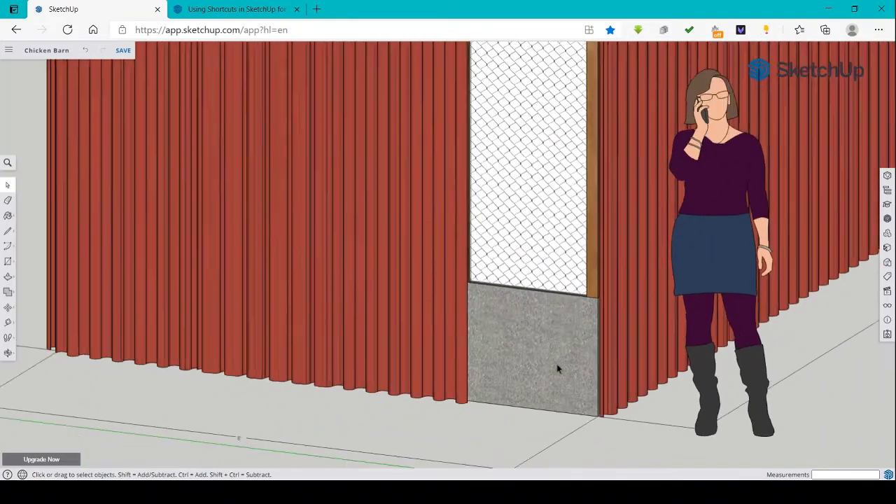
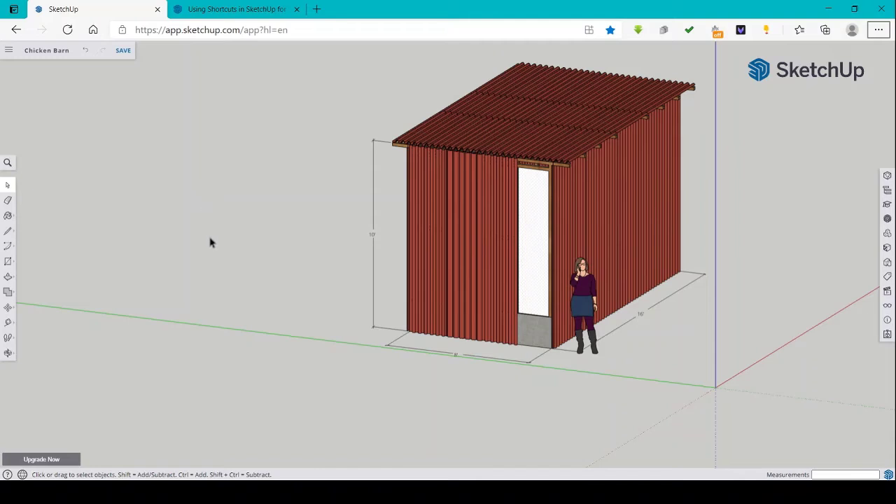
Draw an upright rectangular face about 5' 11" high and 1' 9 1/2" wide beside the barn's front corner, using the Line tool
{"action": "left_click_drag", "start_coordinate": [158, 257], "coordinate": [227, 313]}
{"action": "key", "text": "l"}
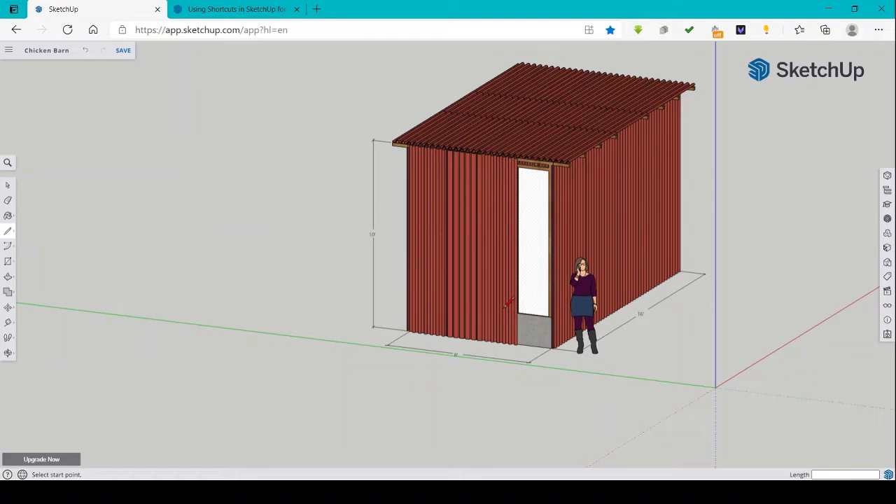
{"action": "left_click", "coordinate": [245, 317]}
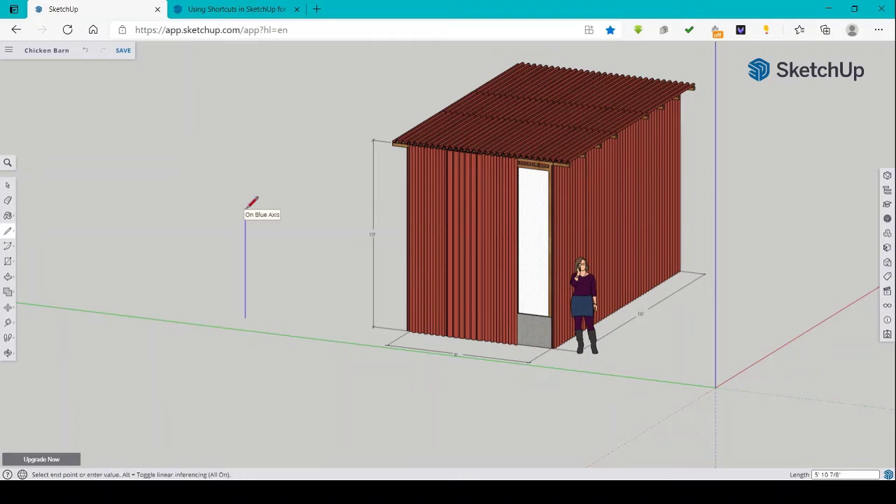
{"action": "left_click", "coordinate": [245, 207]}
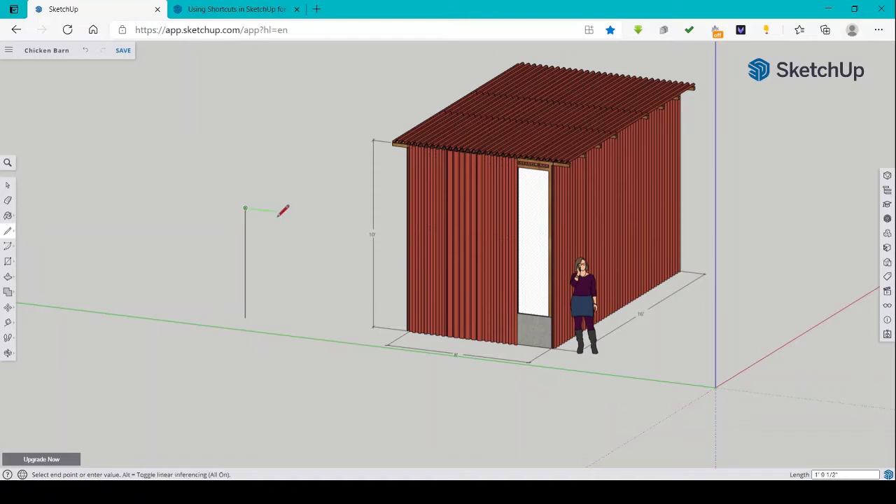
{"action": "left_click", "coordinate": [277, 211]}
{"action": "key", "text": "o"}
{"action": "left_click_drag", "start_coordinate": [320, 190], "coordinate": [662, 242]}
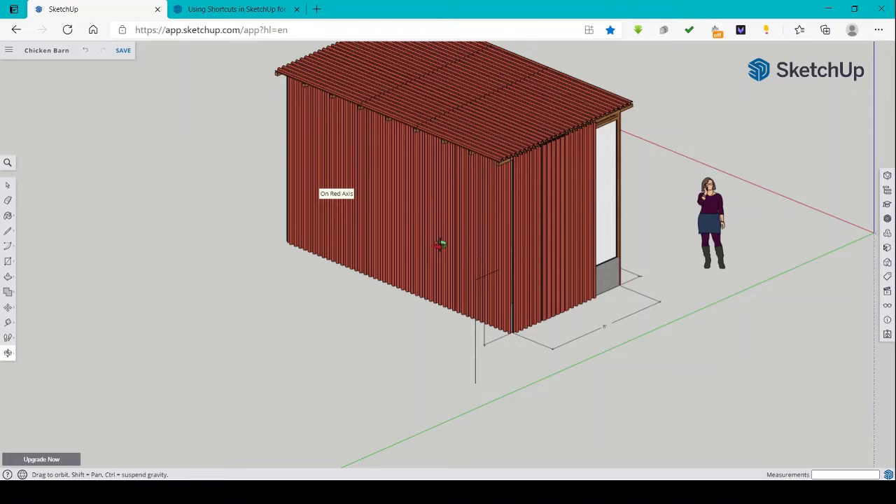
{"action": "key", "text": "l"}
{"action": "left_click", "coordinate": [499, 269]}
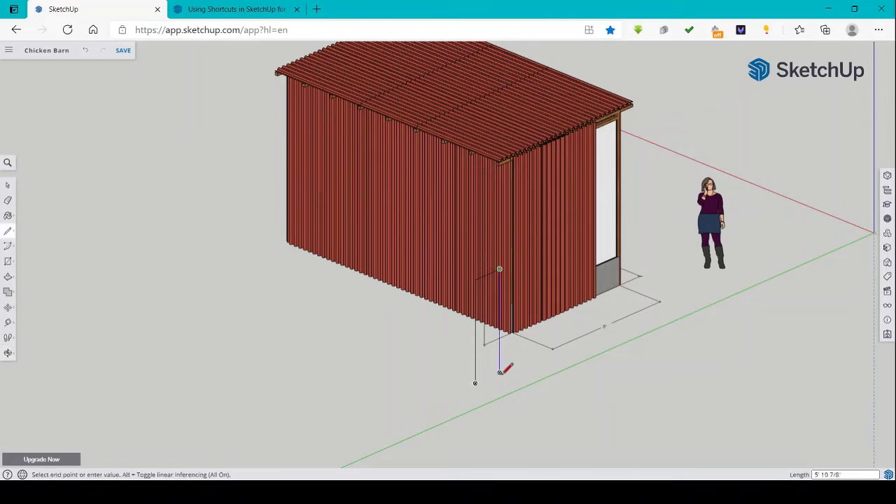
{"action": "left_click", "coordinate": [499, 371]}
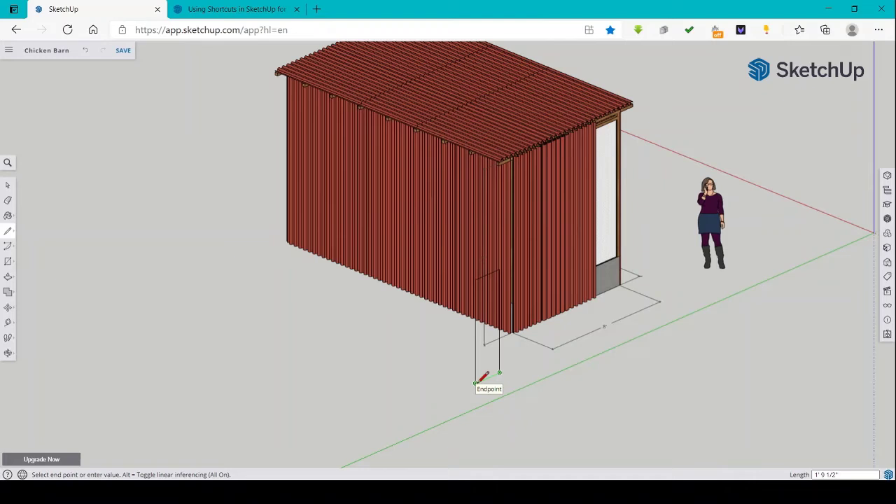
{"action": "left_click", "coordinate": [476, 382]}
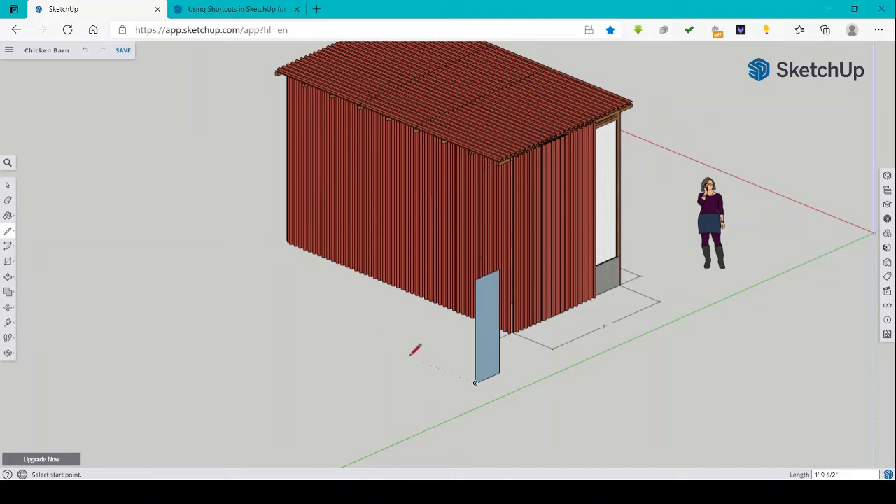
Look up the Arc shortcut on the SketchUp for Web shortcuts help page and return to the model
{"action": "left_click", "coordinate": [278, 10]}
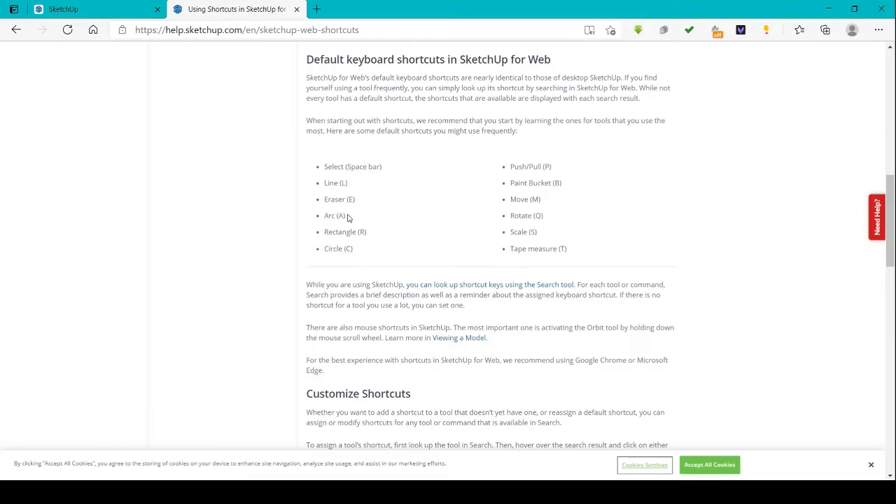
{"action": "left_click_drag", "start_coordinate": [347, 215], "coordinate": [320, 221]}
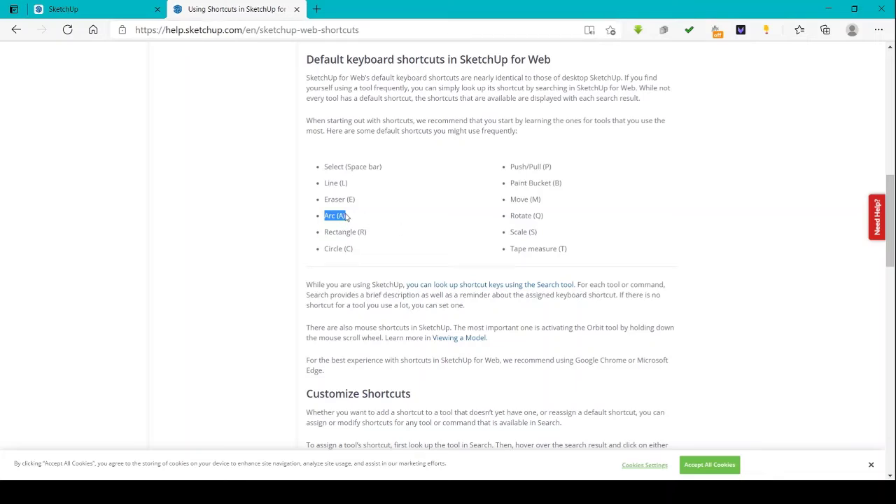
{"action": "left_click", "coordinate": [91, 8]}
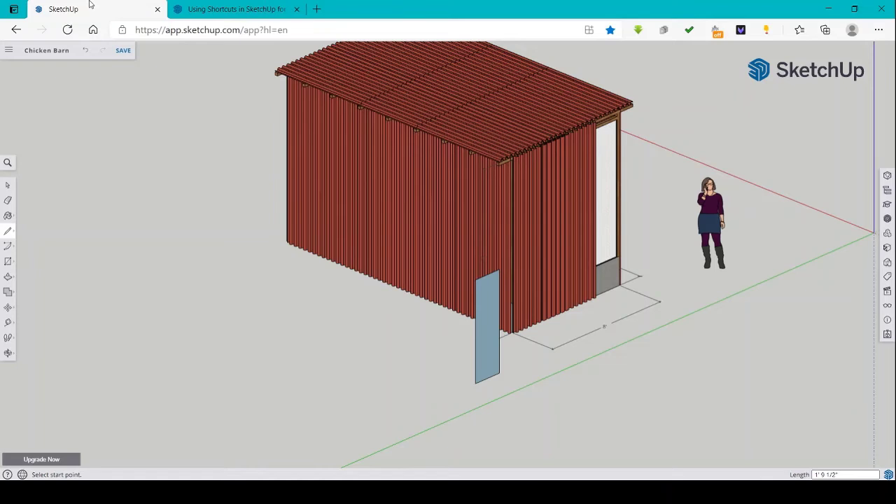
Search the modeling tools for "arc" to check the arc variants and their shortcut, and close the search
{"action": "left_click", "coordinate": [10, 164]}
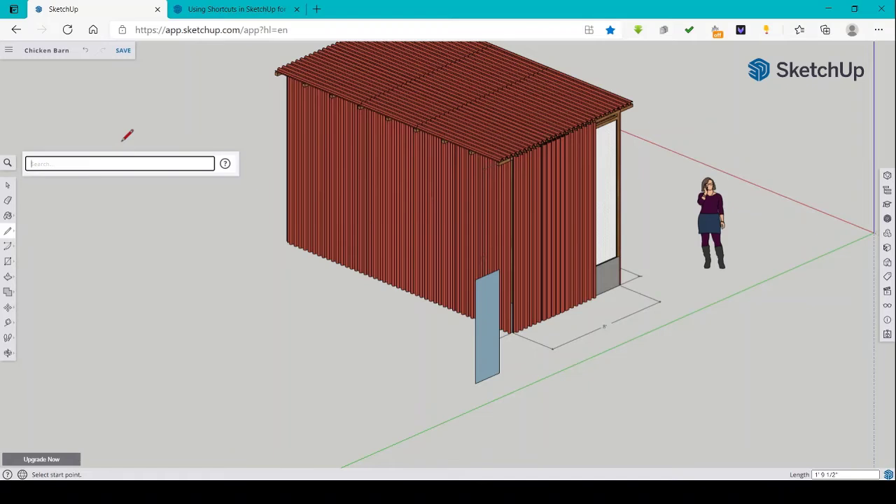
{"action": "type", "text": "arc"}
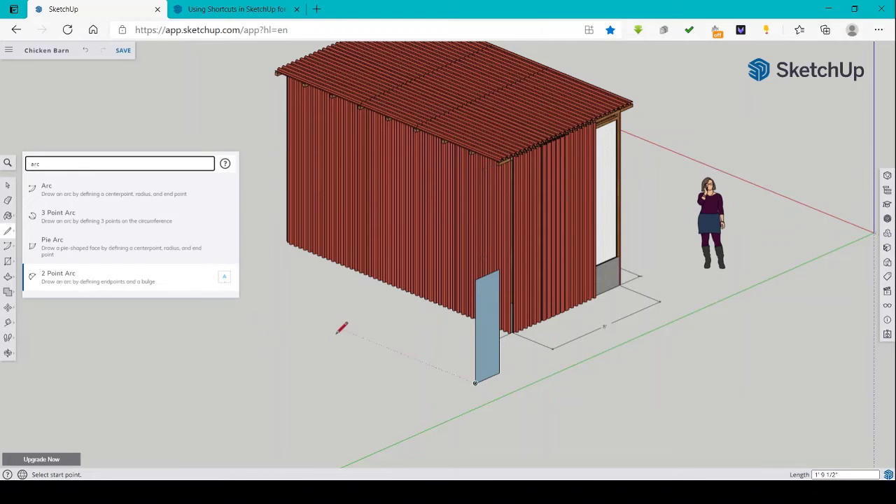
{"action": "key", "text": "Escape"}
{"action": "type", "text": "a"}
{"action": "key", "text": "Escape"}
{"action": "key", "text": "Escape"}
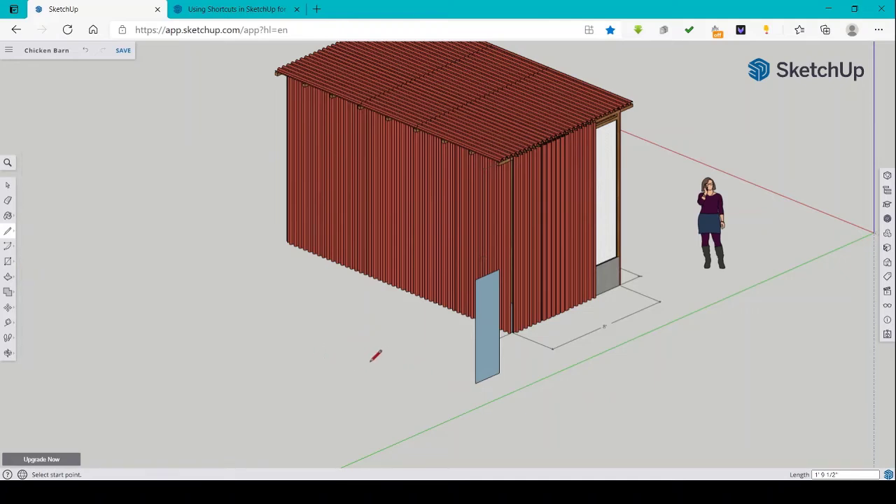
Draw a 2 Point Arc between the ends of the rectangle's outer vertical edge, bulging outward about 2' 10"
{"action": "key", "text": "c"}
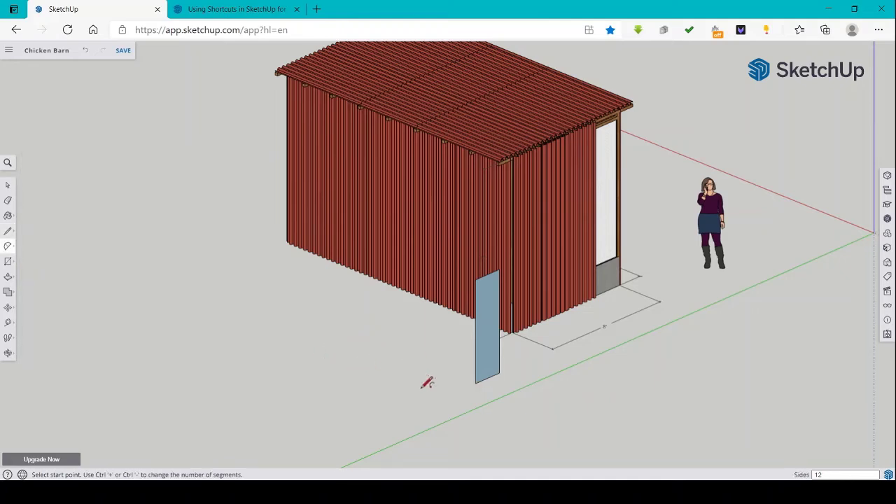
{"action": "left_click", "coordinate": [475, 383]}
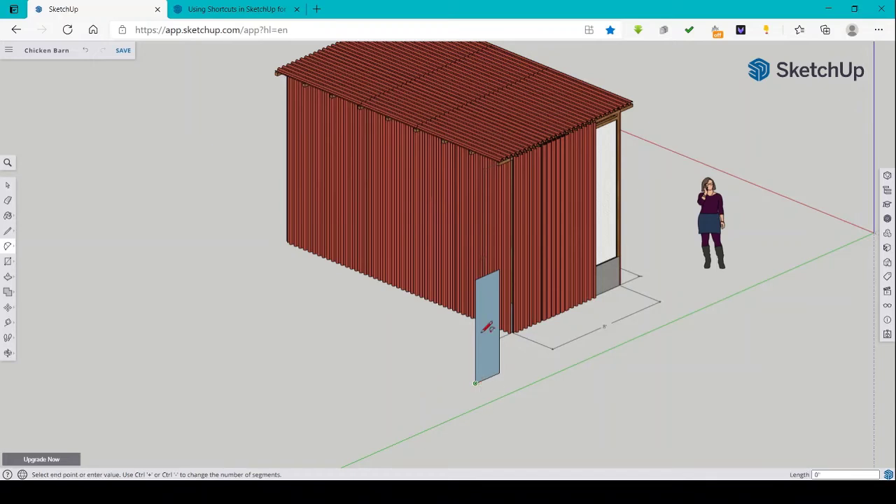
{"action": "left_click", "coordinate": [476, 279]}
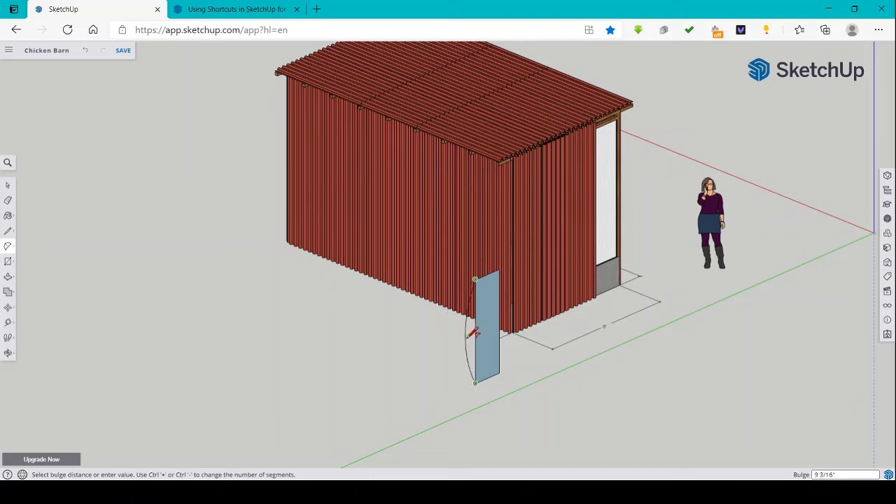
{"action": "left_click", "coordinate": [446, 346]}
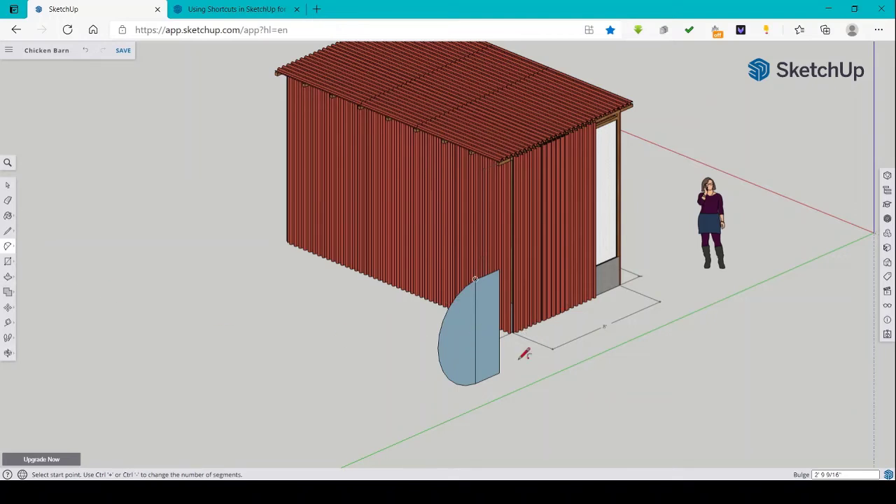
Review the Push/Pull, Move and Tape measure shortcuts on the SketchUp shortcuts help page
{"action": "left_click", "coordinate": [244, 10]}
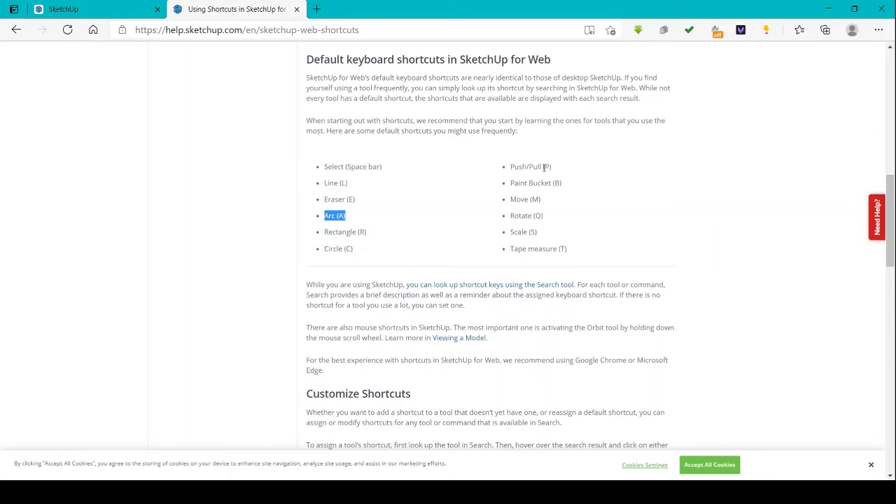
{"action": "left_click_drag", "start_coordinate": [552, 169], "coordinate": [510, 172]}
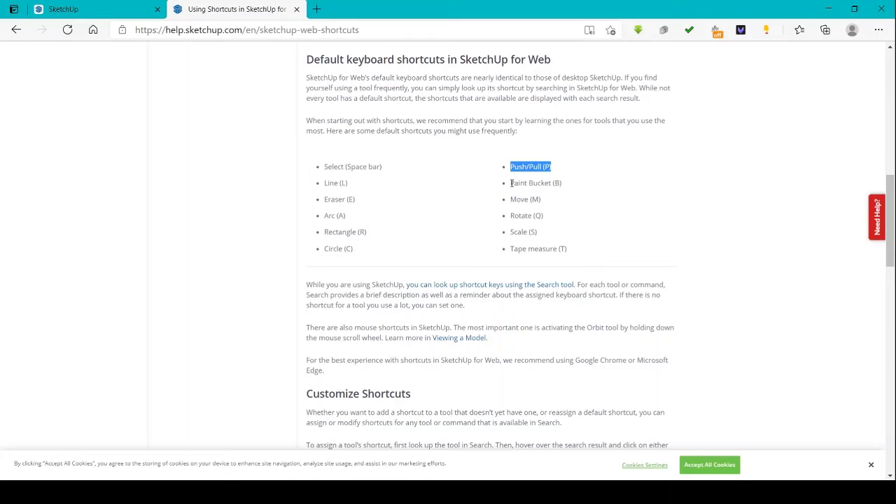
{"action": "left_click_drag", "start_coordinate": [545, 201], "coordinate": [504, 201]}
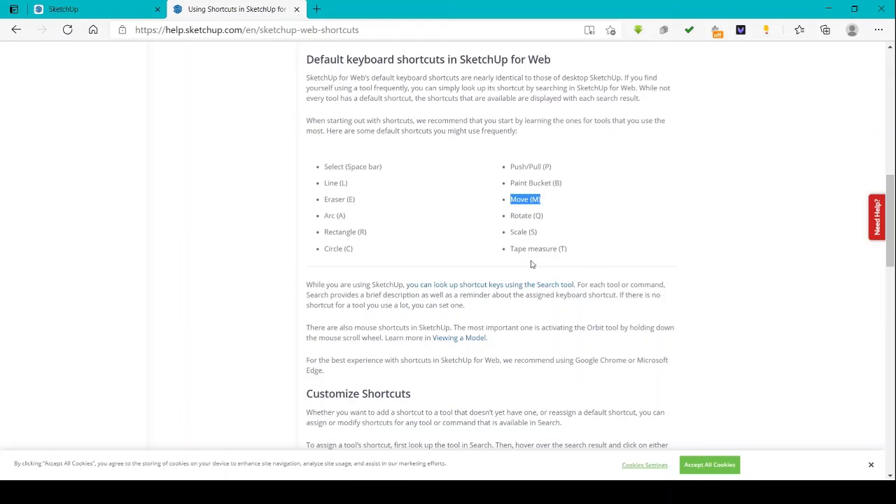
{"action": "left_click_drag", "start_coordinate": [575, 252], "coordinate": [510, 259]}
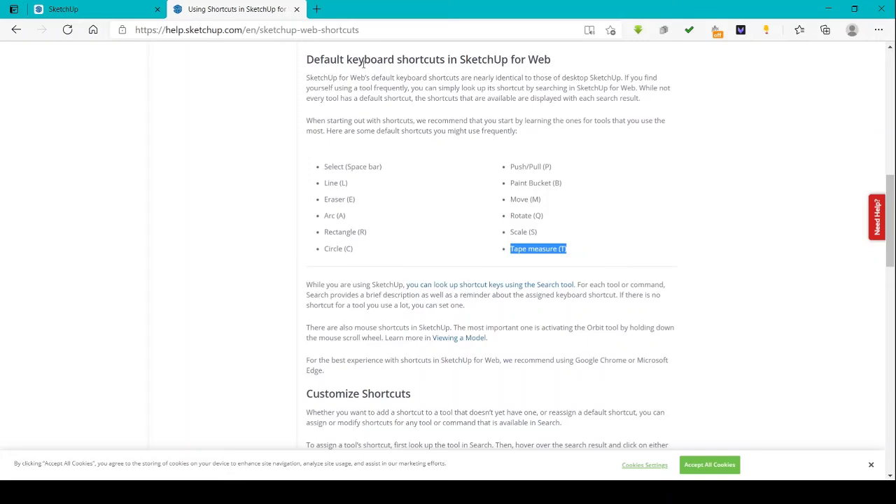
Read through the Customize Shortcuts section of the help page, including its illustrated example
{"action": "scroll", "coordinate": [662, 201], "scroll_direction": "down", "scroll_amount": 3}
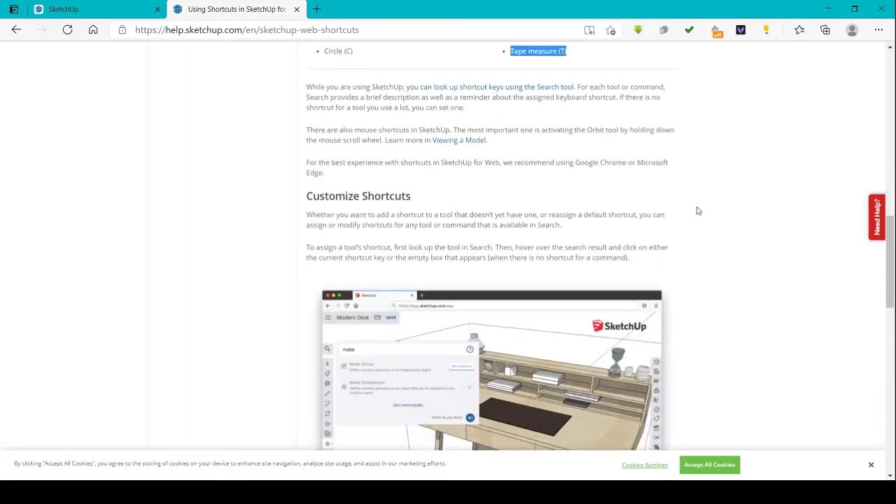
{"action": "scroll", "coordinate": [700, 161], "scroll_direction": "down", "scroll_amount": 3}
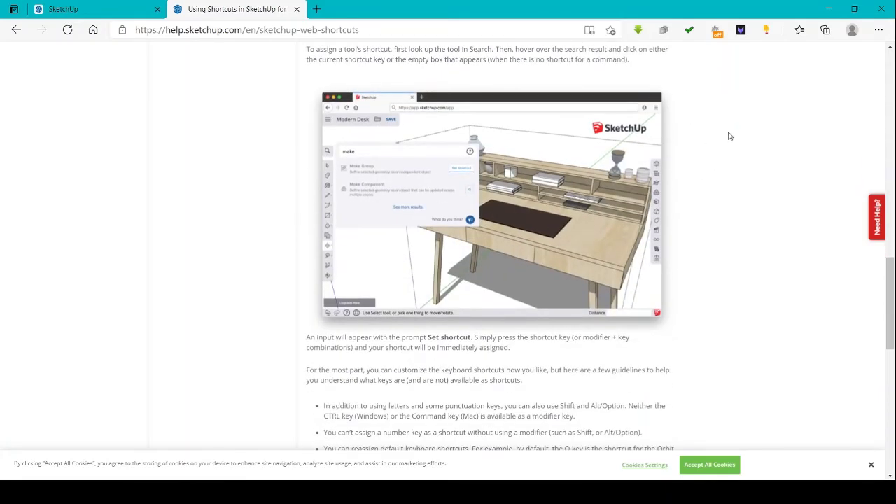
{"action": "scroll", "coordinate": [725, 143], "scroll_direction": "up", "scroll_amount": 3}
{"action": "scroll", "coordinate": [729, 116], "scroll_direction": "down", "scroll_amount": 3}
{"action": "left_click_drag", "start_coordinate": [890, 299], "coordinate": [889, 280]}
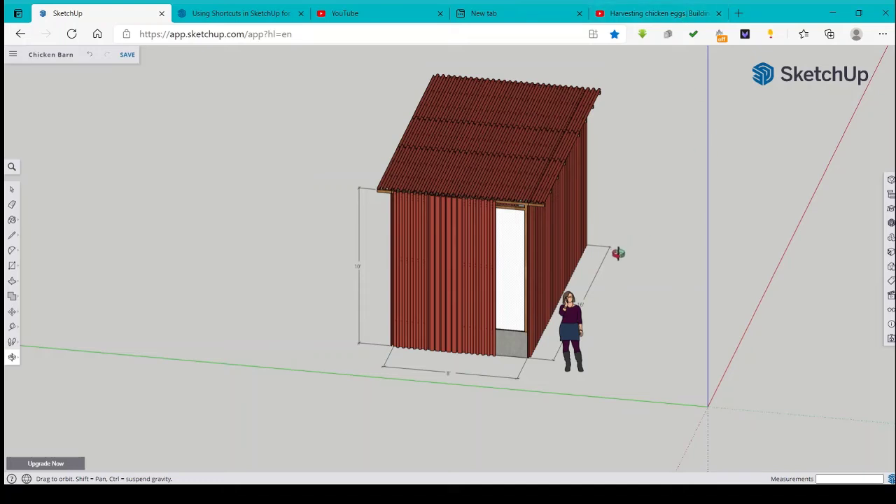
Switch to the YouTube video on building a low-cost chicken barn, play it full screen, skip ahead and pause at 5:21 on the interior
{"action": "left_click", "coordinate": [676, 13]}
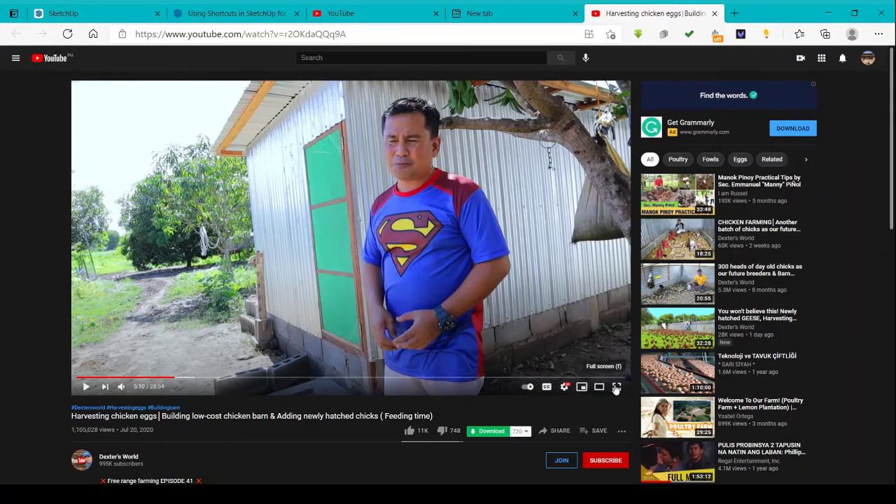
{"action": "left_click", "coordinate": [616, 387]}
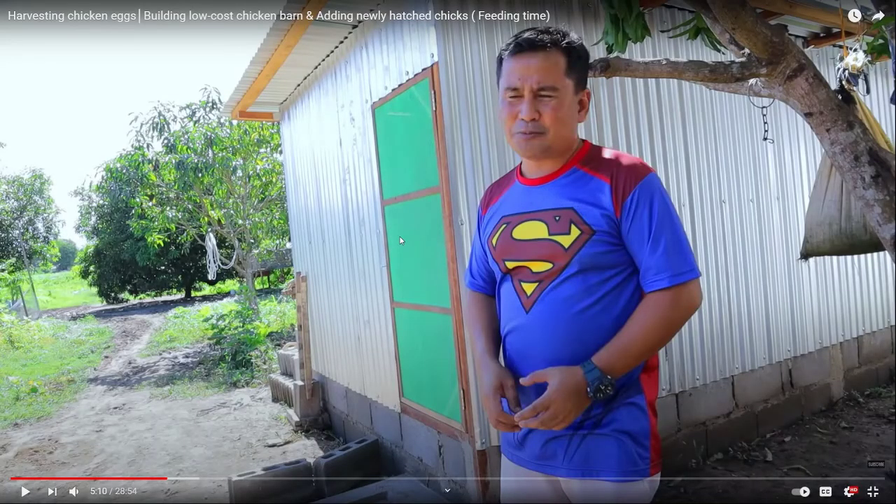
{"action": "left_click", "coordinate": [399, 236]}
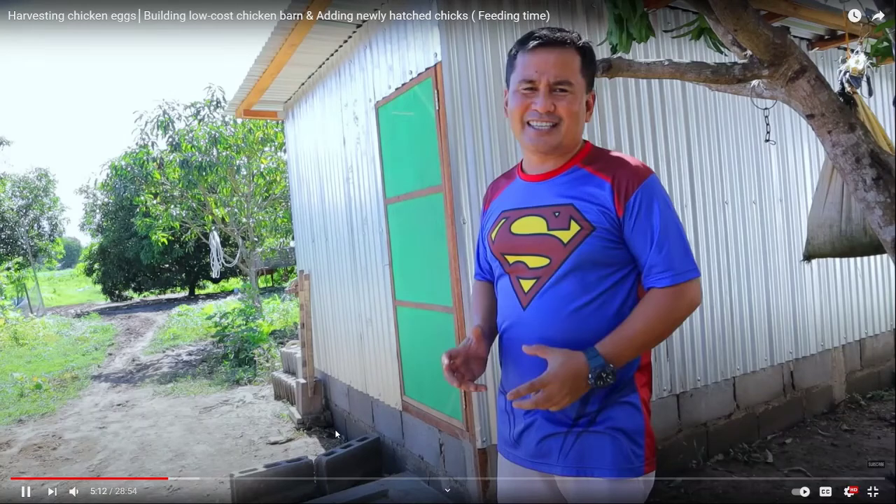
{"action": "key", "text": "Right"}
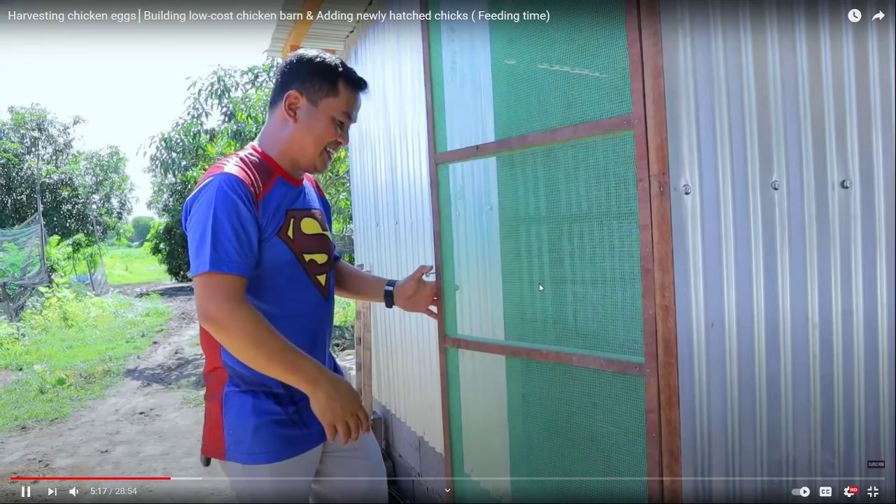
{"action": "key", "text": "Right"}
{"action": "left_click", "coordinate": [189, 73]}
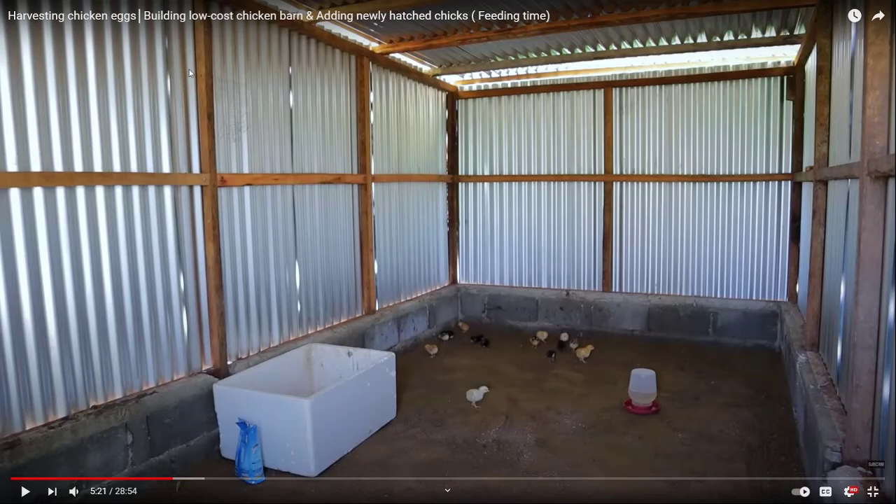